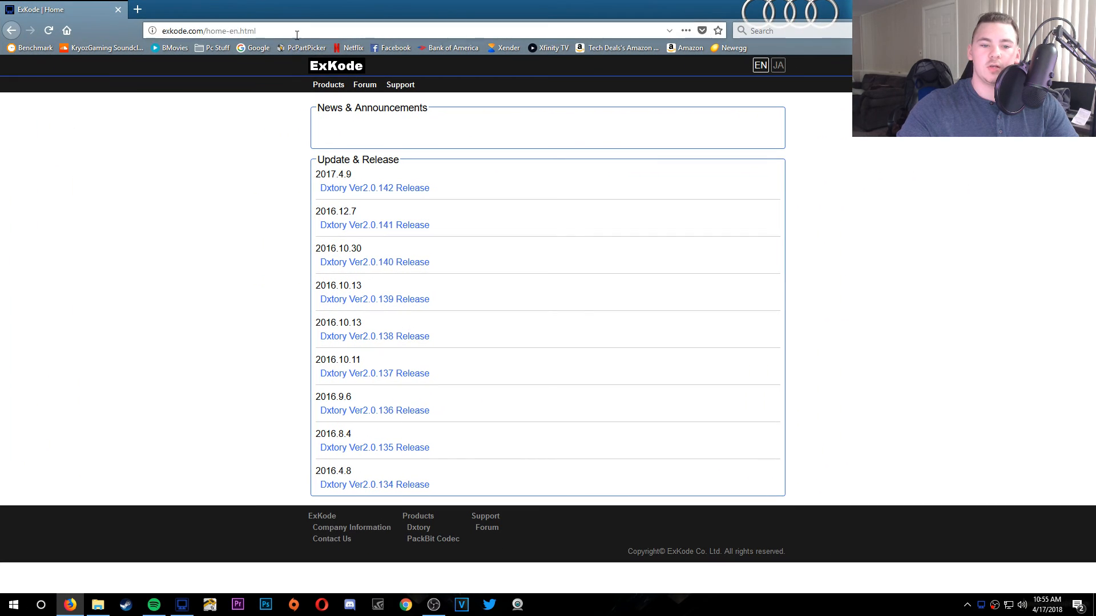
- Search Google for dxtory, open the ExKode Dxtory downloads page and go to its purchase page
{"action": "left_click", "coordinate": [270, 30]}
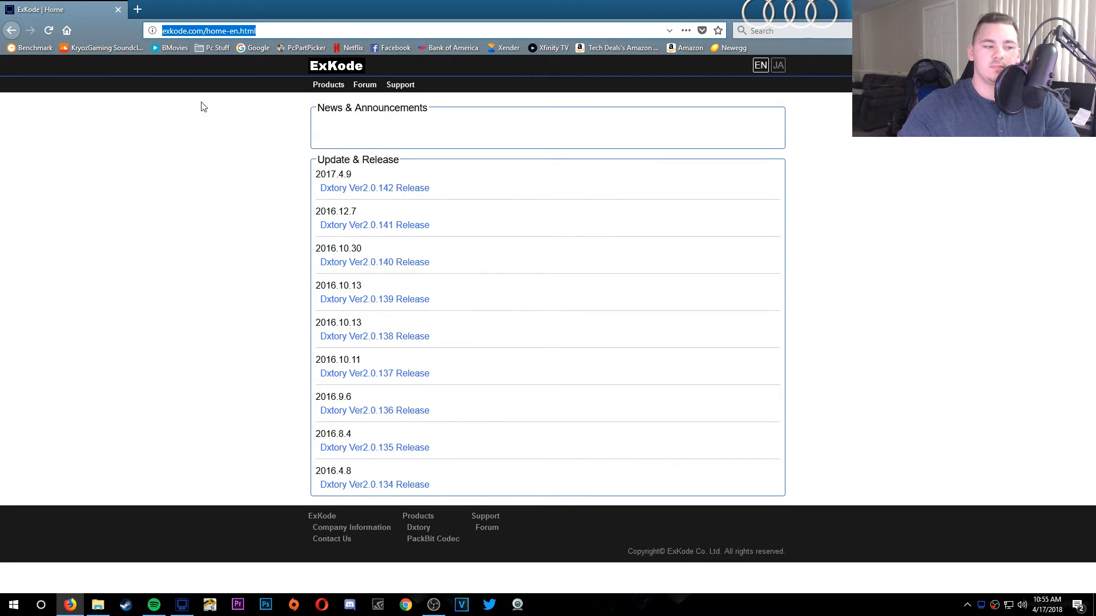
{"action": "left_click", "coordinate": [232, 142]}
{"action": "left_click", "coordinate": [255, 47]}
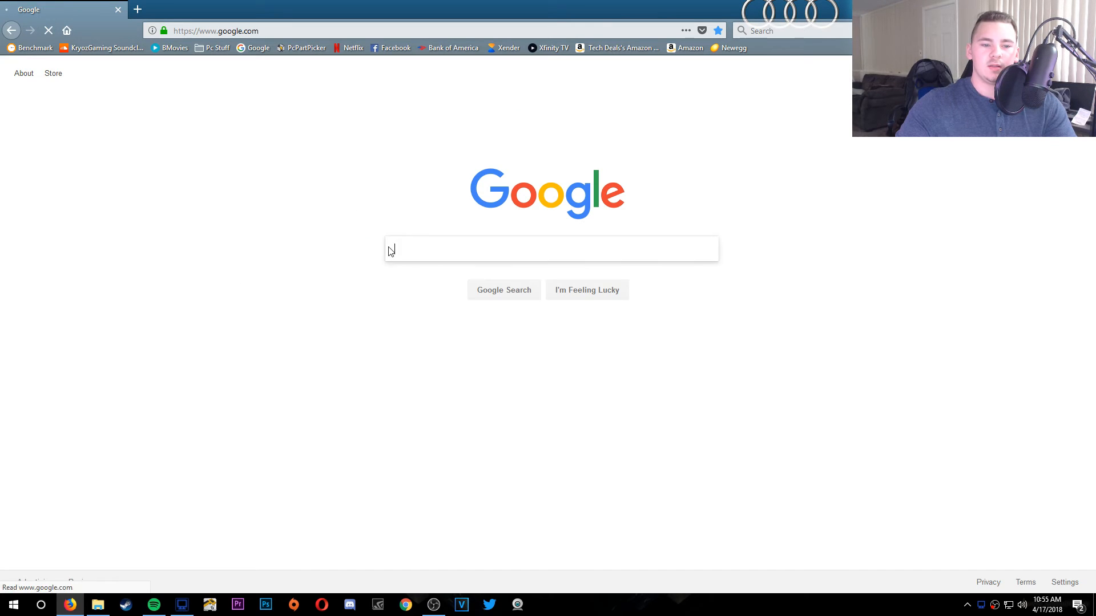
{"action": "type", "text": "dxtory"}
{"action": "key", "text": "Return"}
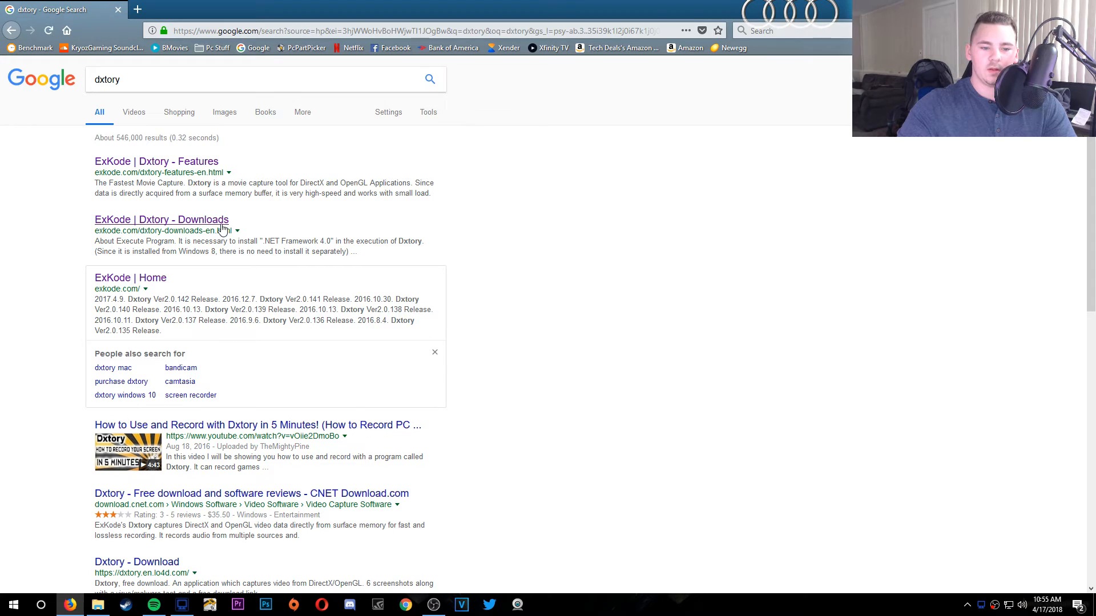
{"action": "left_click", "coordinate": [222, 228]}
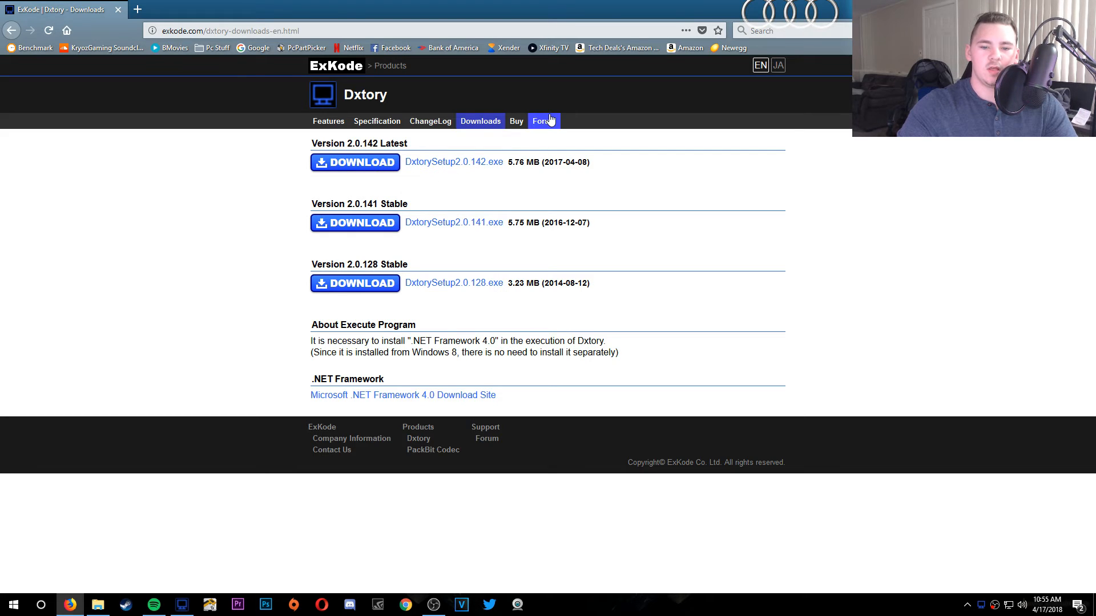
{"action": "left_click", "coordinate": [521, 125]}
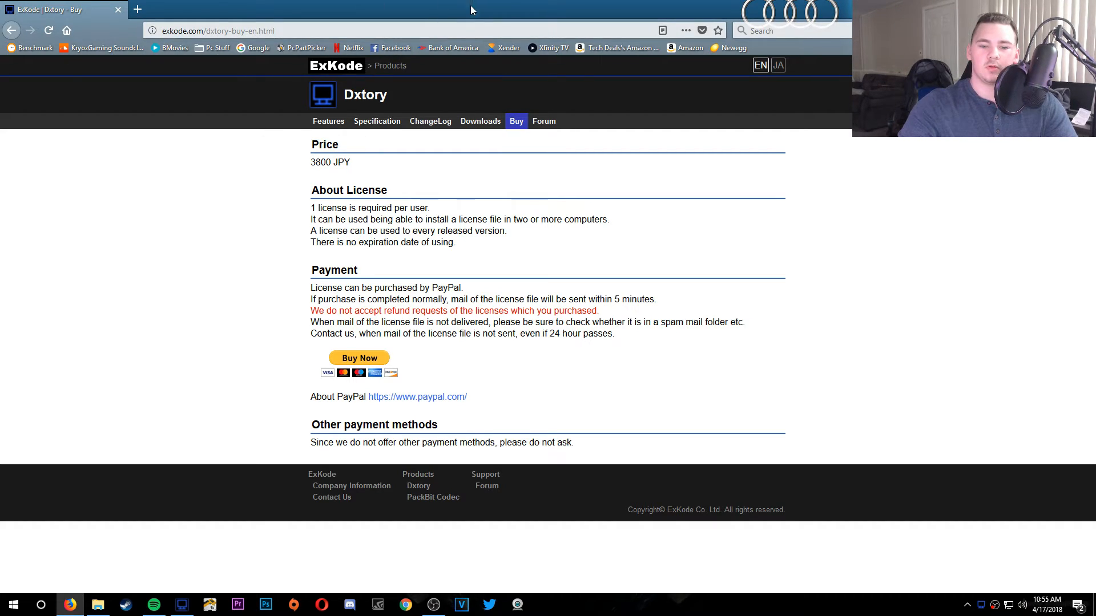
- Switch to Dxtory and view the overlay settings, including the recording status color options, without changing them
{"action": "left_click", "coordinate": [1030, 9]}
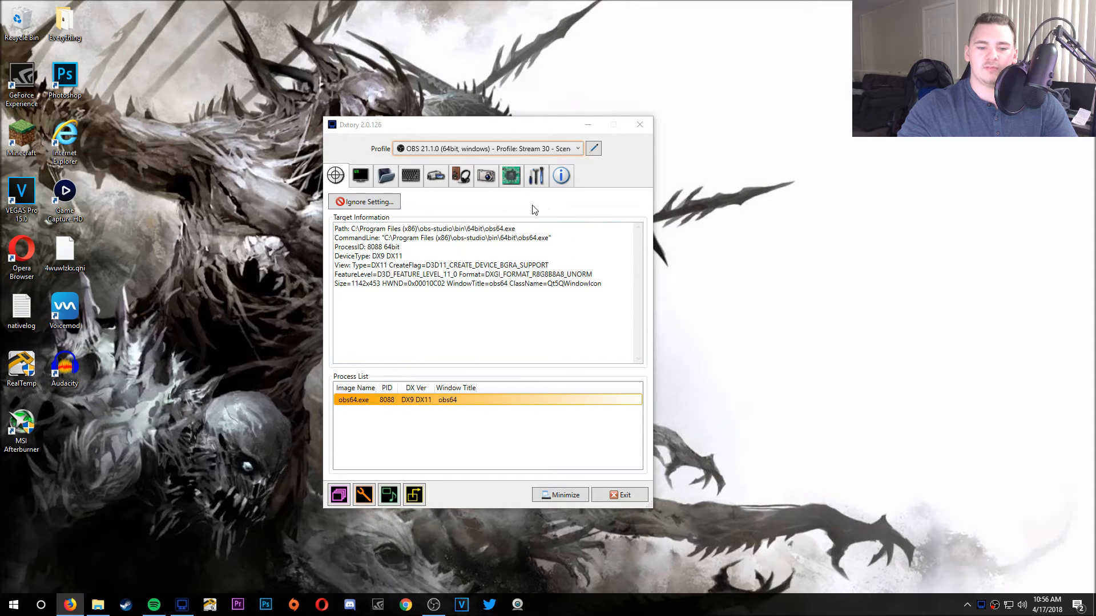
{"action": "left_click", "coordinate": [365, 183]}
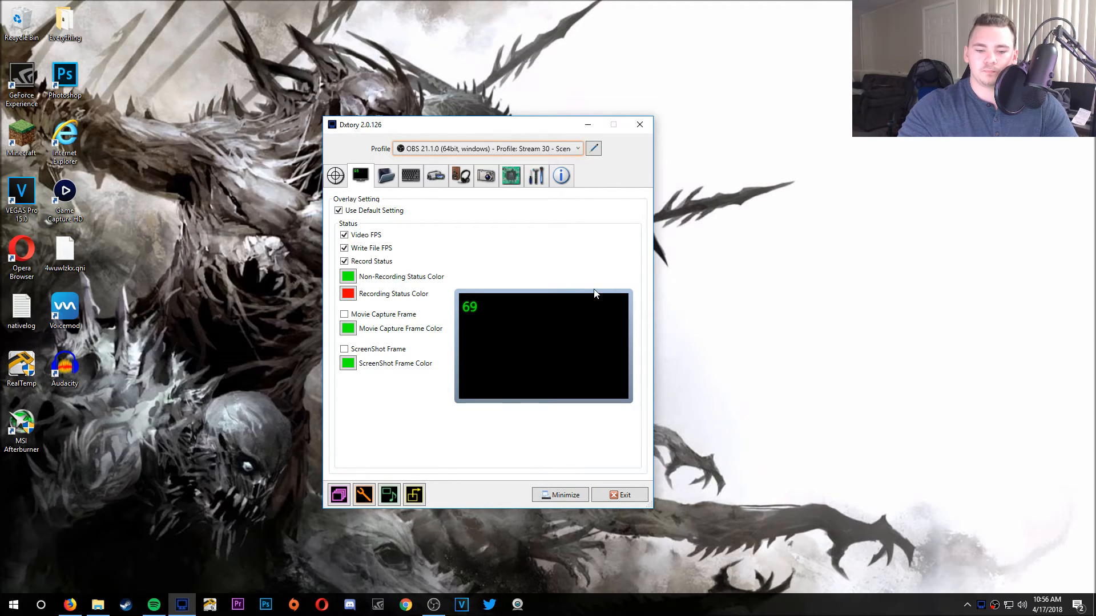
{"action": "left_click", "coordinate": [348, 294]}
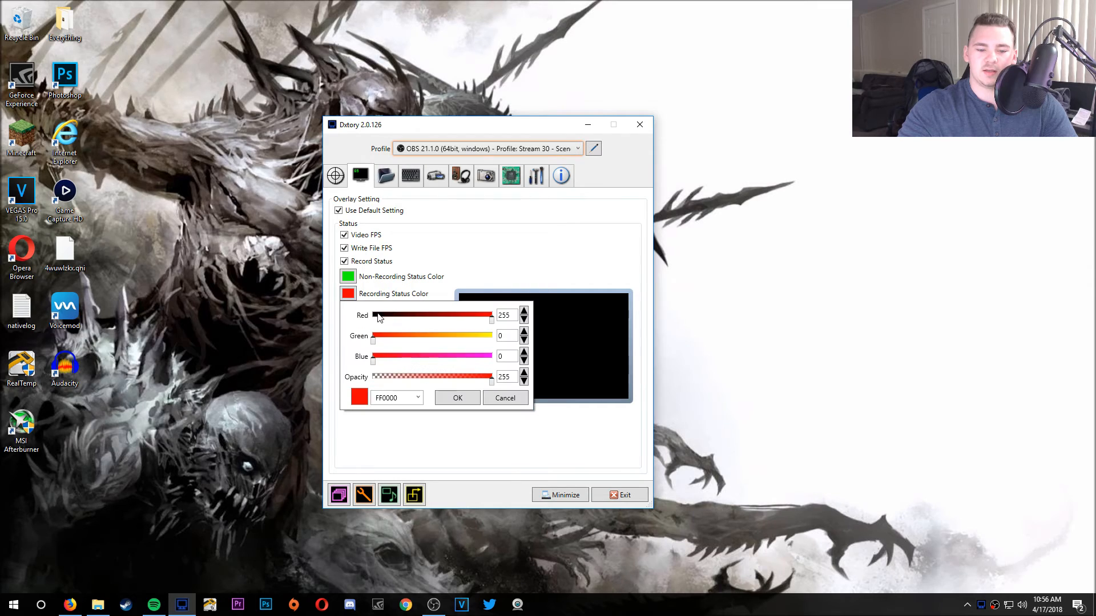
{"action": "left_click", "coordinate": [501, 395]}
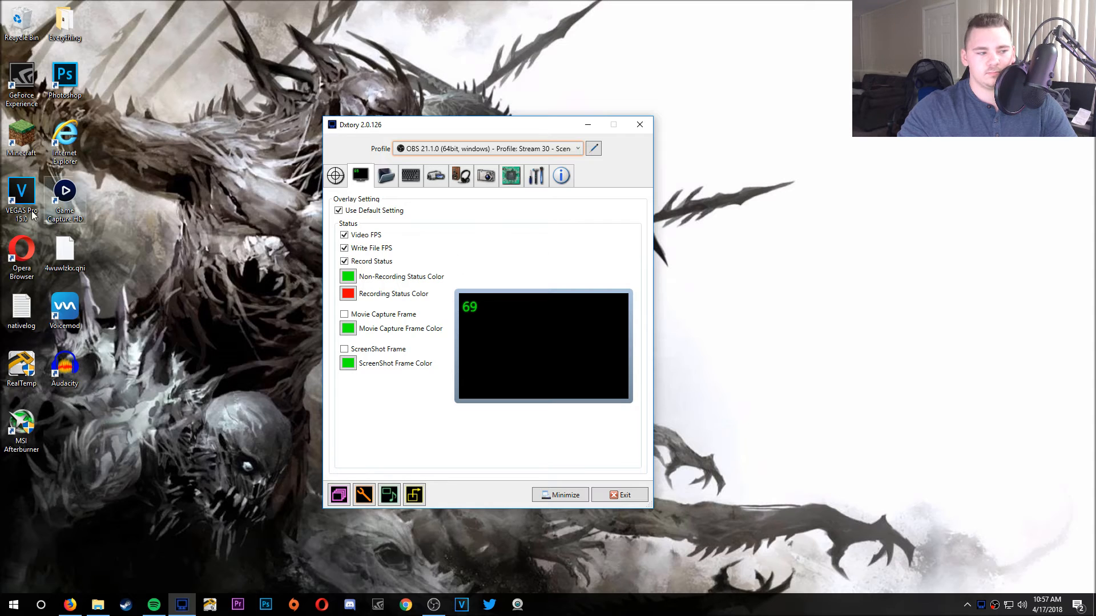
- Switch to OBS, start and stop a test movie capture over its window, and return to Dxtory
{"action": "key", "text": "alt+Tab"}
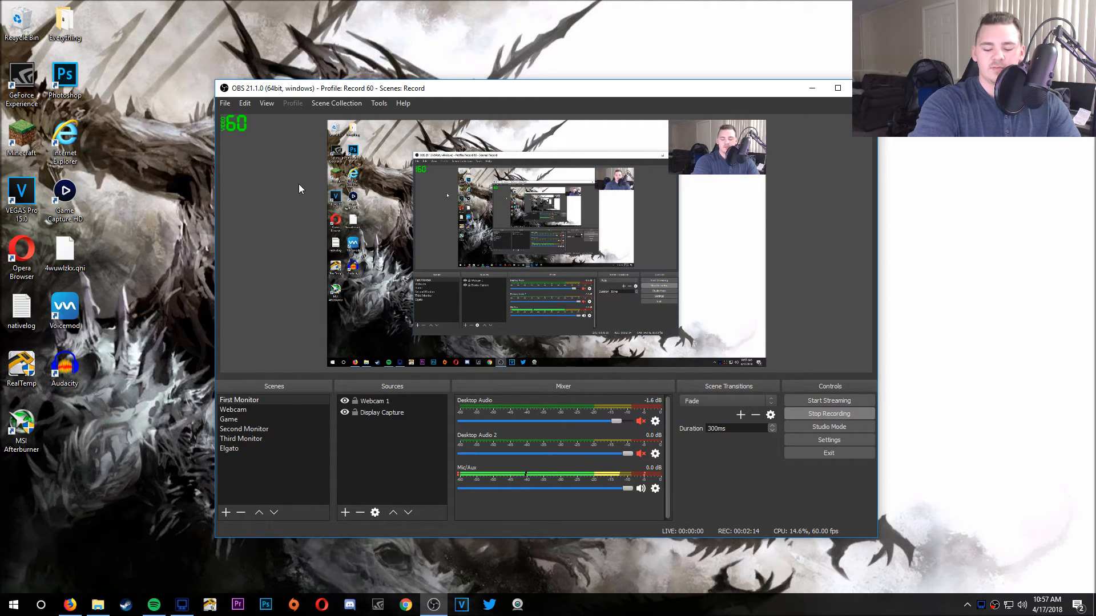
{"action": "key", "text": "F12"}
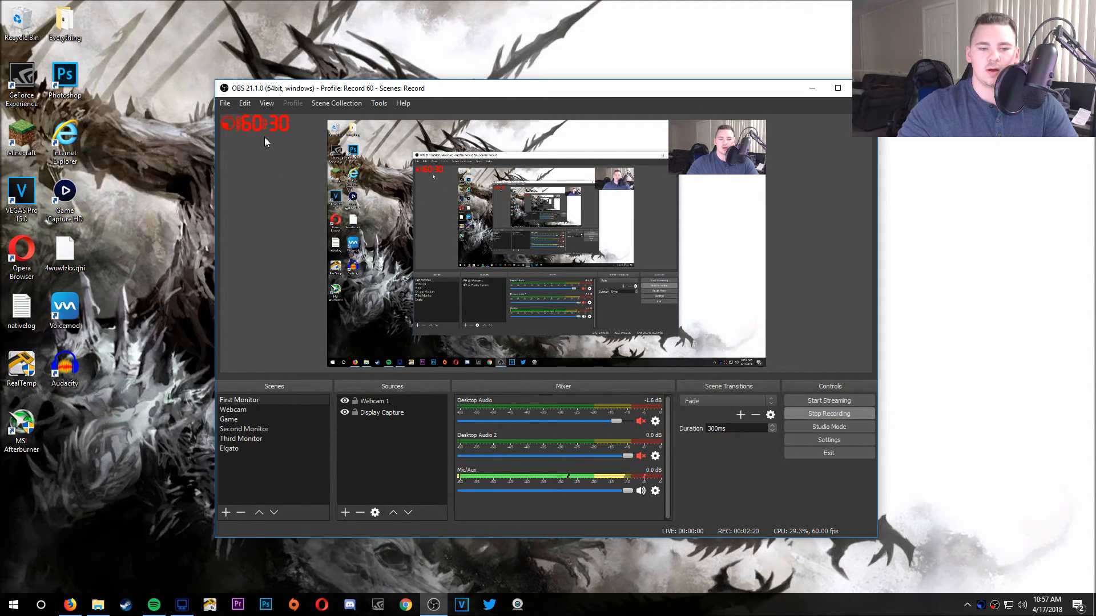
{"action": "key", "text": "F12"}
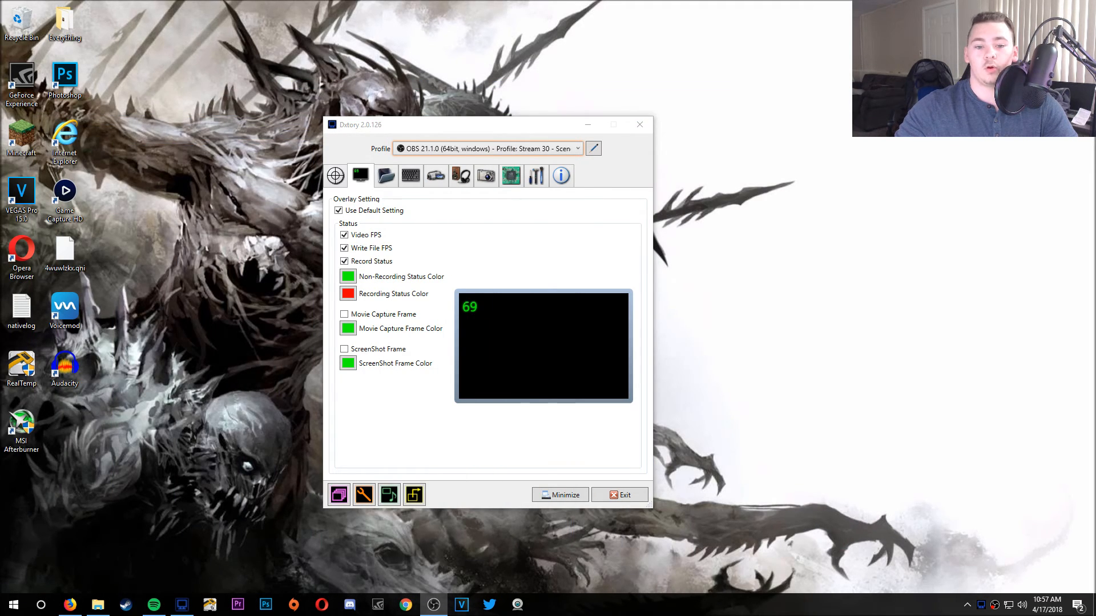
{"action": "left_click", "coordinate": [554, 209]}
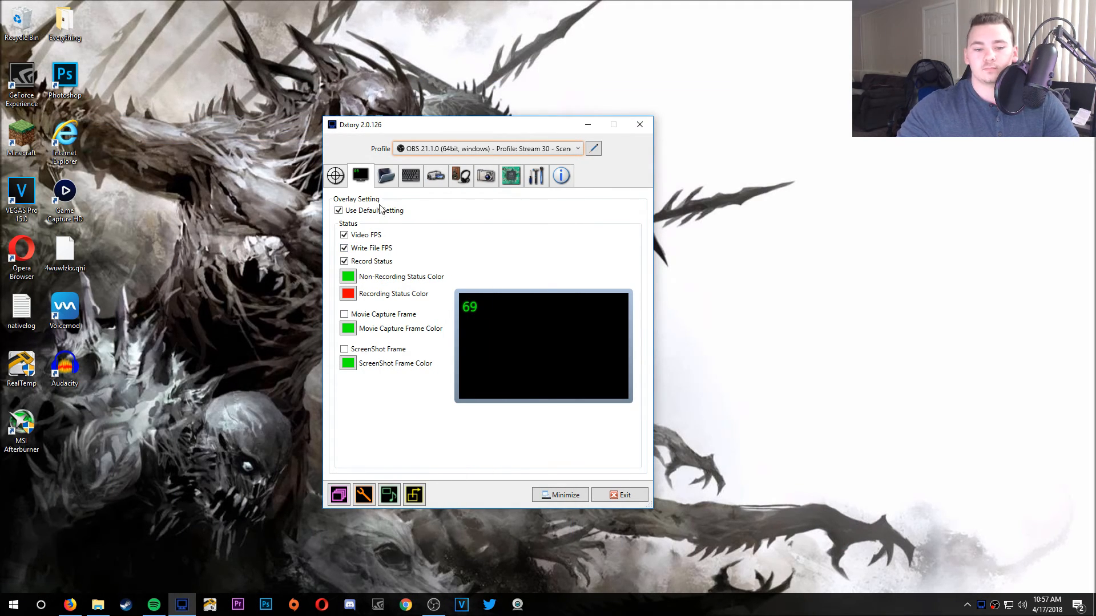
- Open the folder settings and examine the computer's drives and the Videos (F:) drive in File Explorer
{"action": "left_click", "coordinate": [384, 183]}
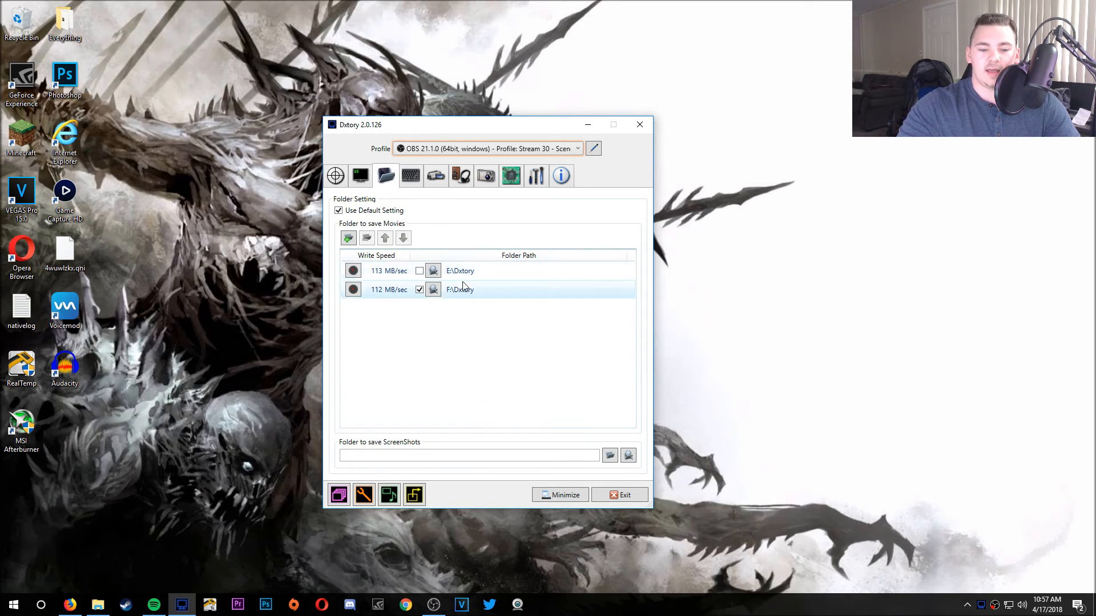
{"action": "left_click", "coordinate": [97, 605]}
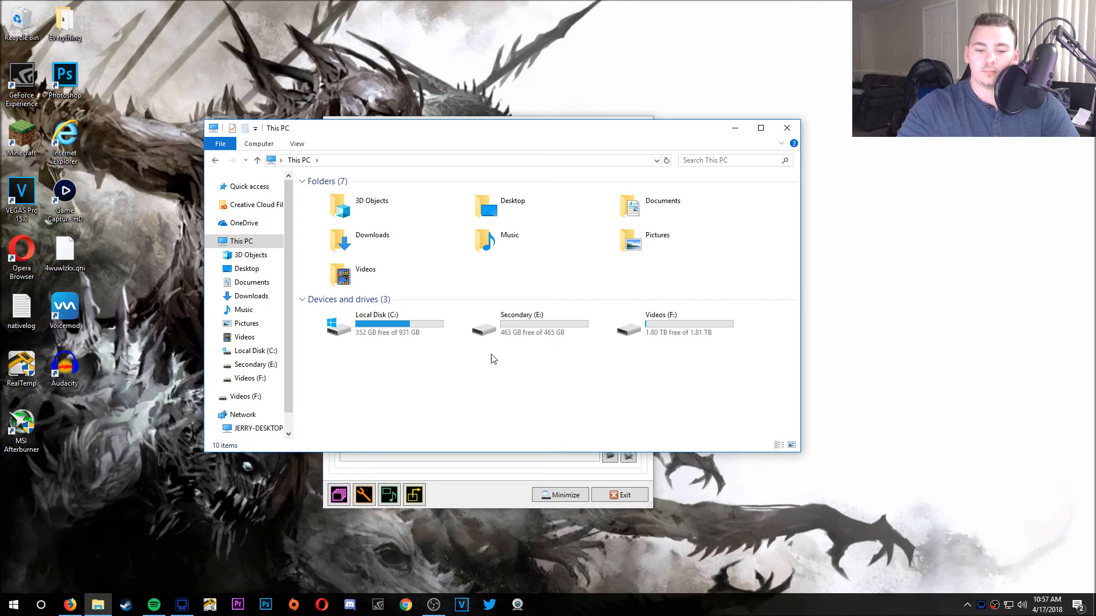
{"action": "double_click", "coordinate": [672, 338]}
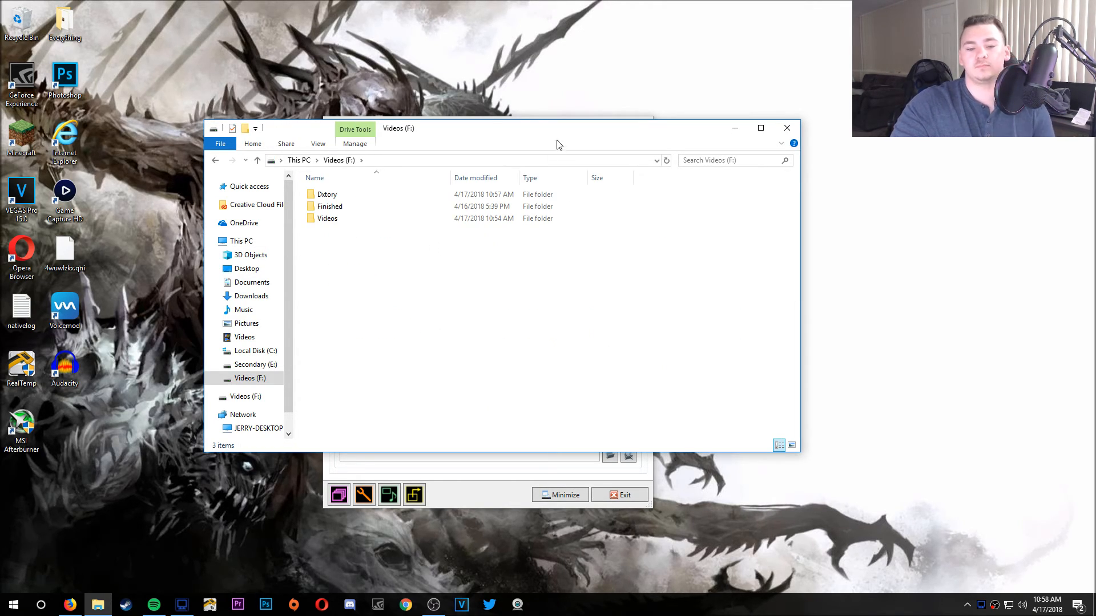
{"action": "left_click", "coordinate": [299, 161]}
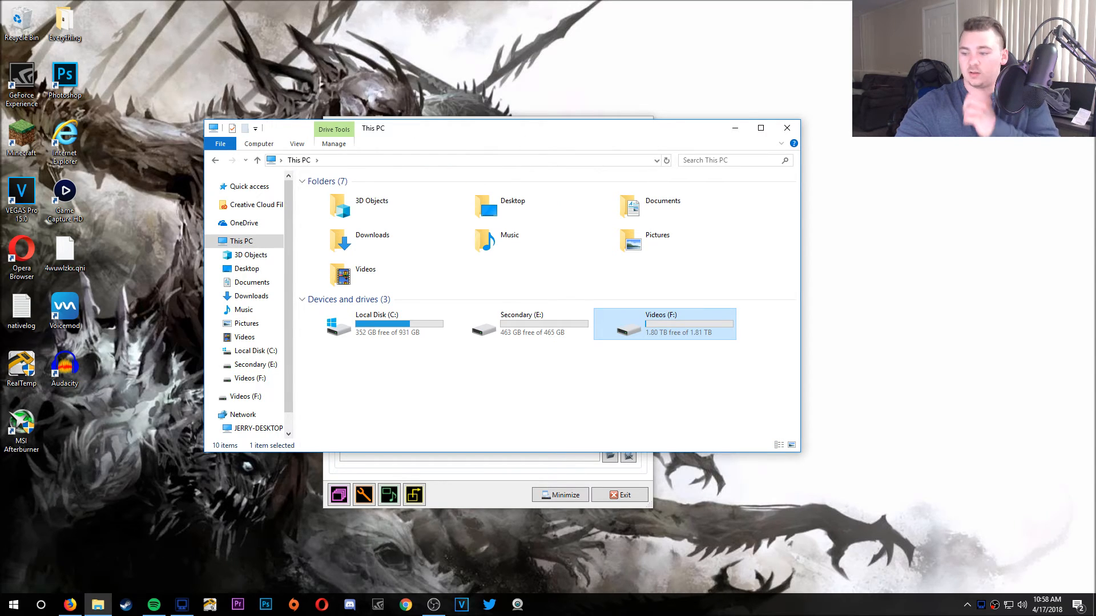
{"action": "key", "text": "alt+F4"}
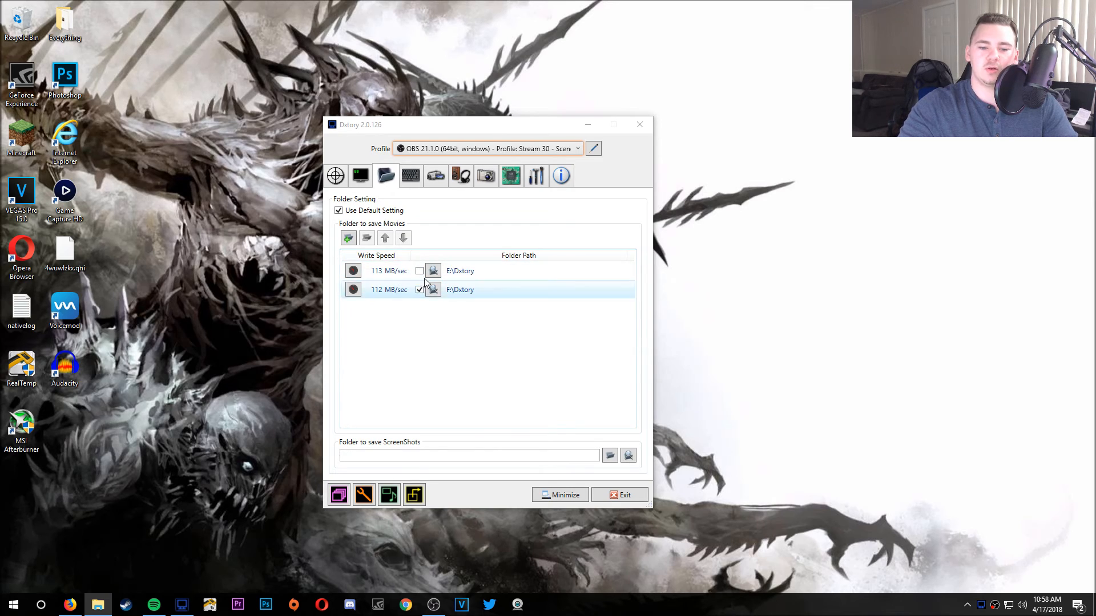
- Create a folder named test inside E:\Dxtory and add it to the movie save folders
{"action": "left_click", "coordinate": [350, 239]}
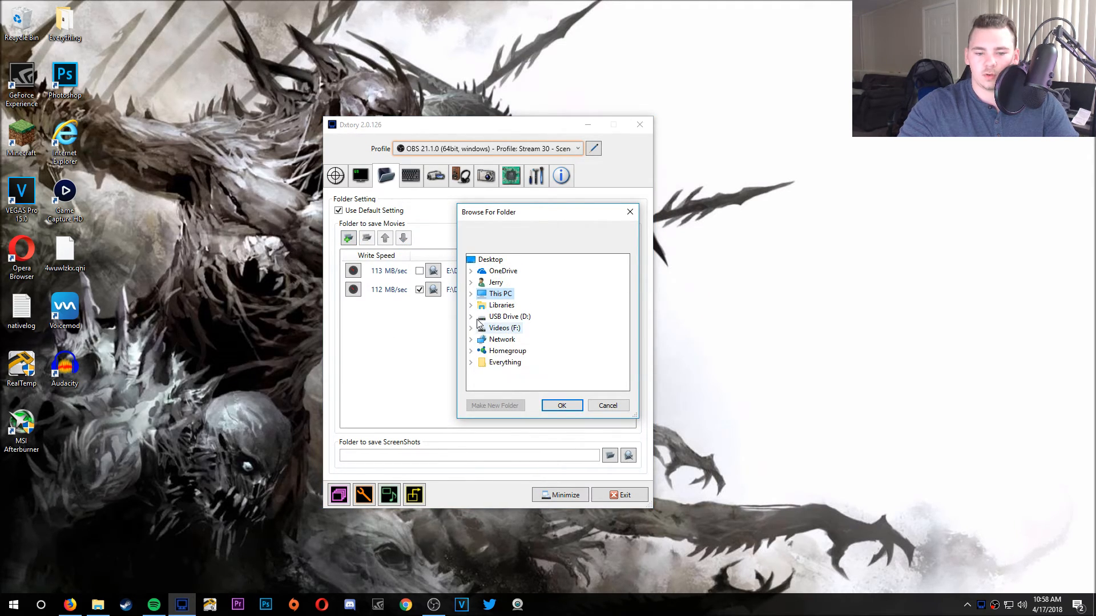
{"action": "left_click", "coordinate": [471, 294]}
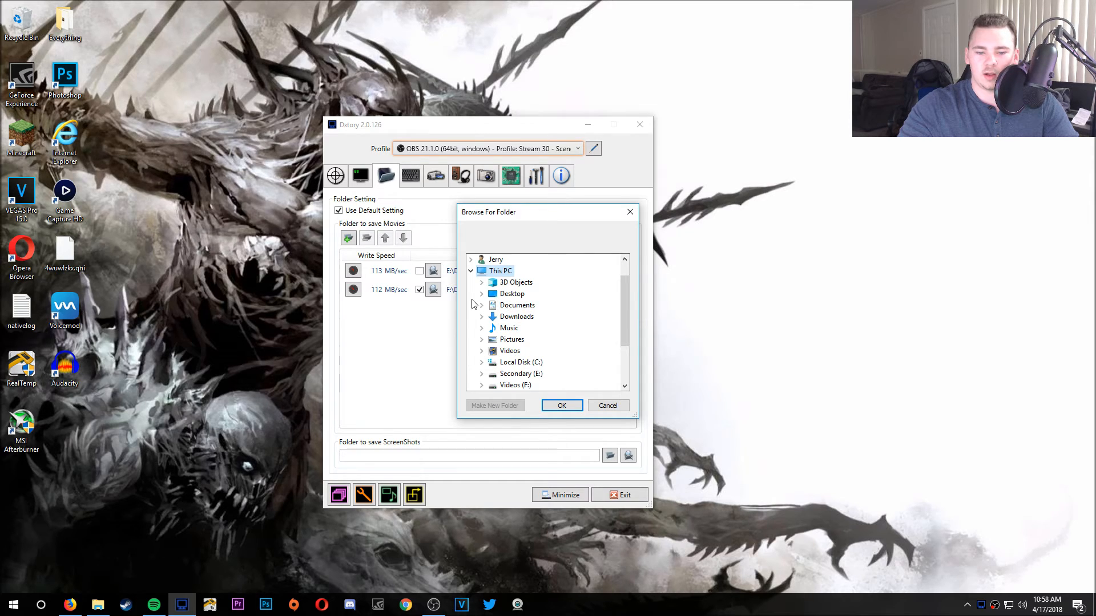
{"action": "left_click", "coordinate": [483, 375]}
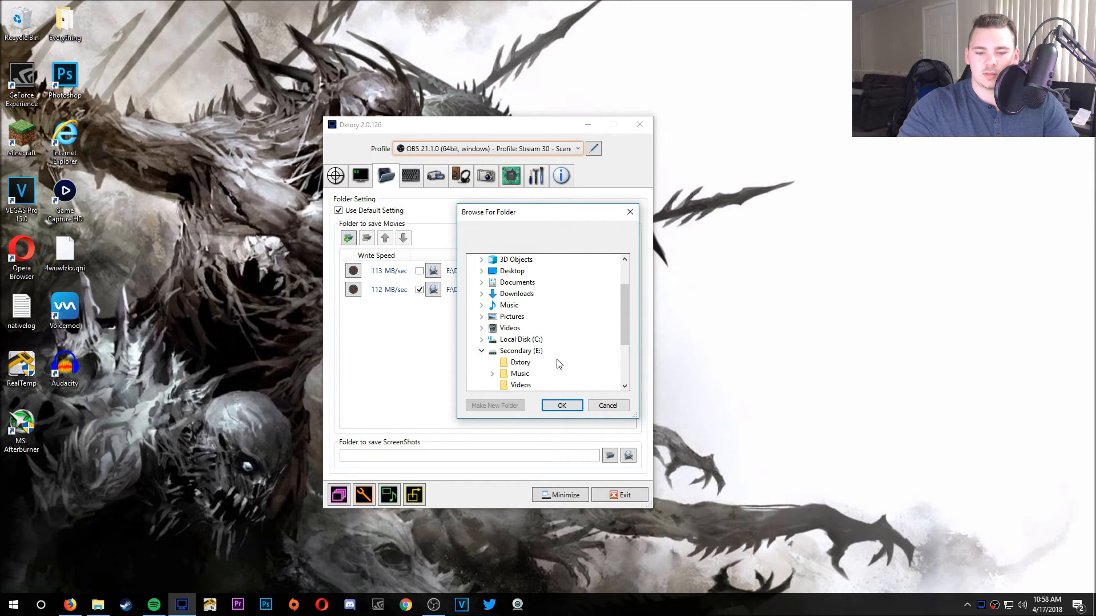
{"action": "scroll", "coordinate": [516, 357], "scroll_direction": "down", "scroll_amount": 1}
{"action": "left_click", "coordinate": [521, 331]}
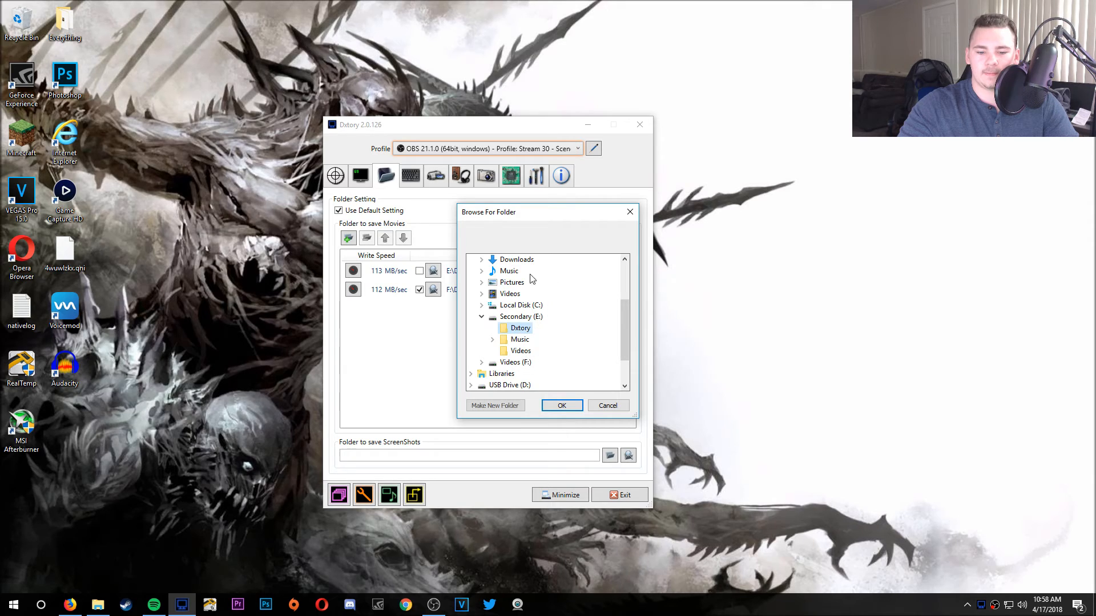
{"action": "left_click", "coordinate": [494, 405]}
{"action": "type", "text": "test"}
{"action": "key", "text": "Return"}
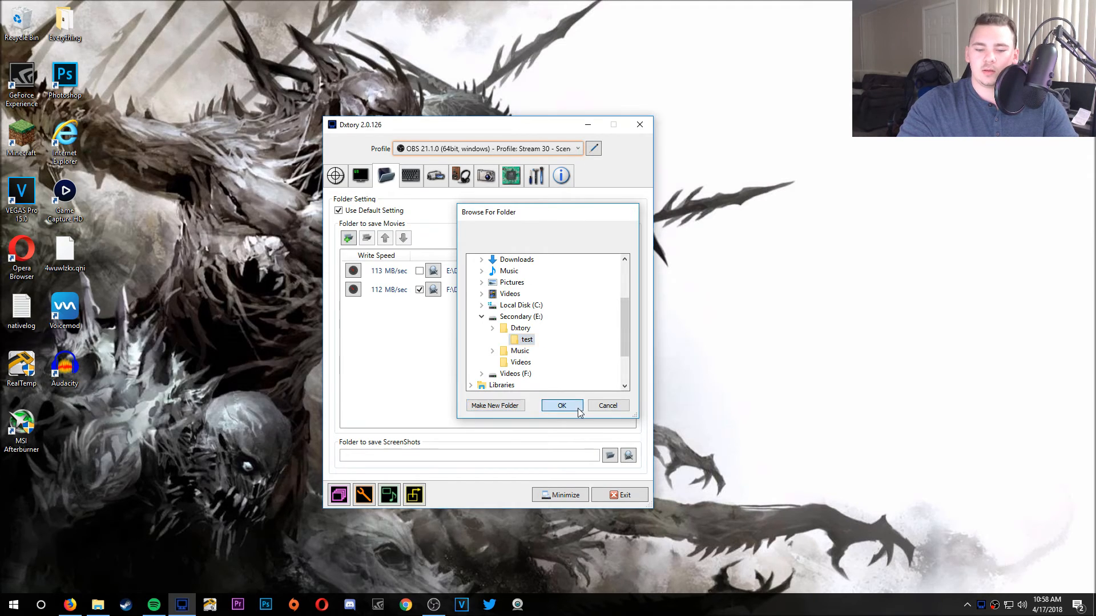
{"action": "left_click", "coordinate": [564, 406]}
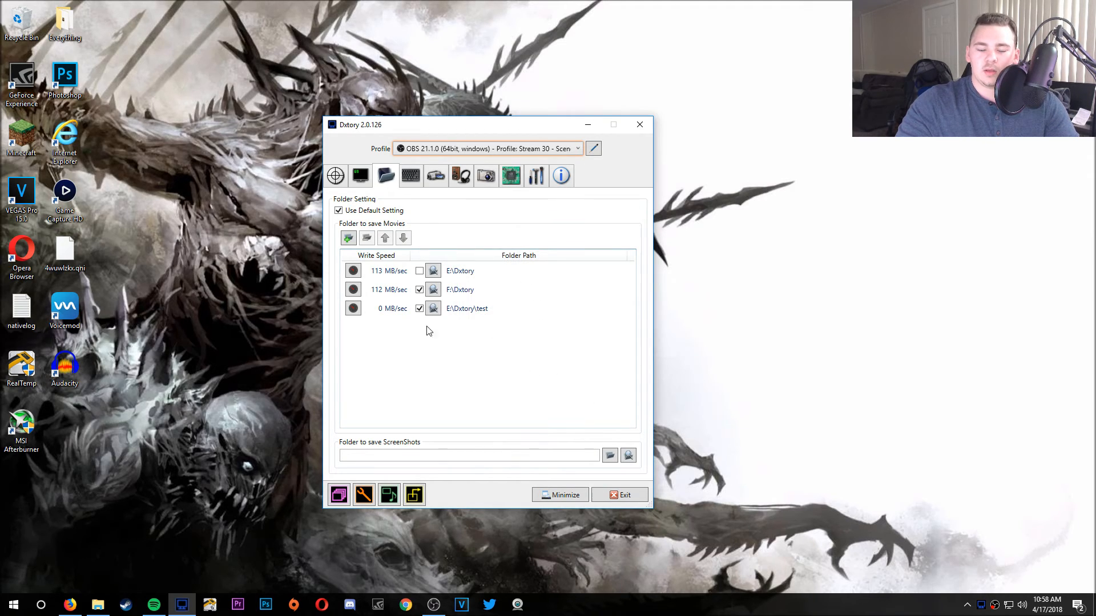
- Disable the F:\Dxtory save folder and run a 1000 MB write-speed benchmark on E:\Dxtory\test
{"action": "left_click", "coordinate": [419, 289]}
{"action": "left_click", "coordinate": [353, 311]}
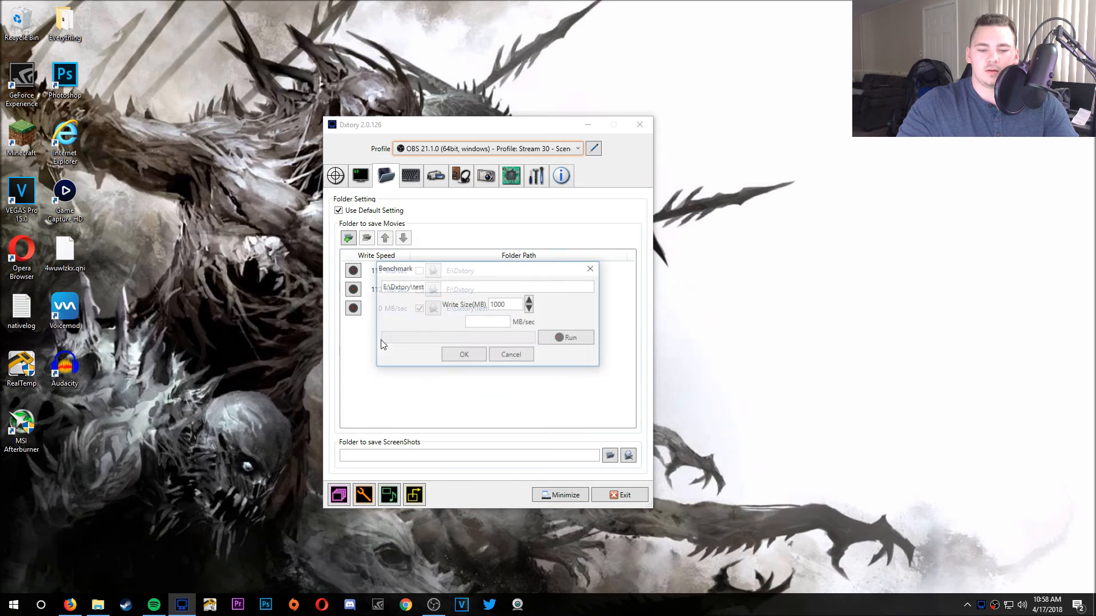
{"action": "left_click", "coordinate": [559, 340]}
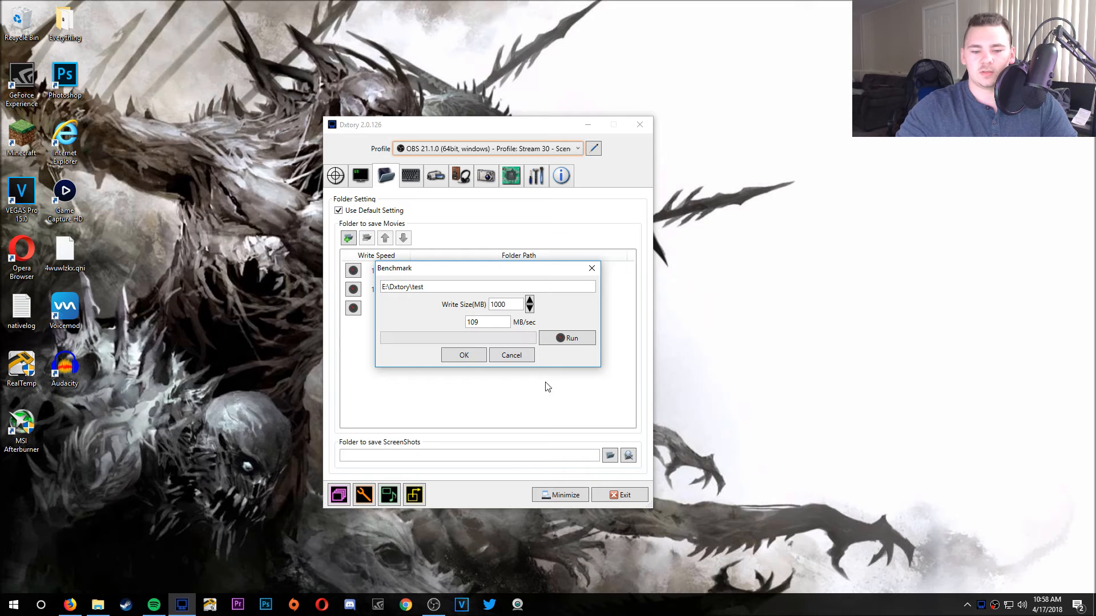
{"action": "left_click", "coordinate": [460, 356]}
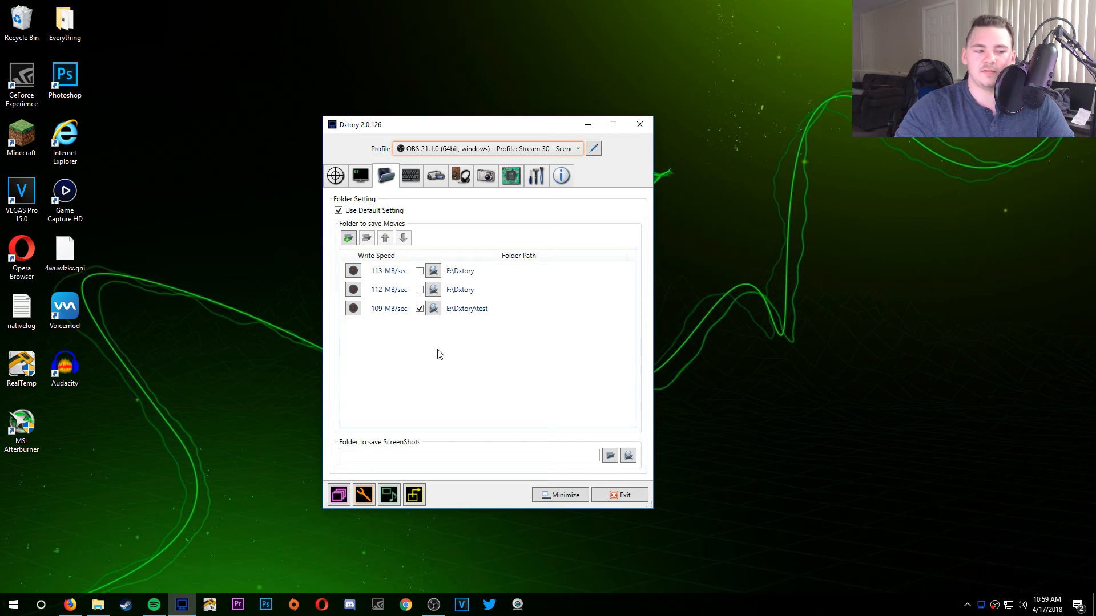
- Remove E:\Dxtory\test from the movie save folders and re-enable F:\Dxtory
{"action": "left_click", "coordinate": [399, 308]}
{"action": "key", "text": "Delete"}
{"action": "left_click", "coordinate": [419, 290]}
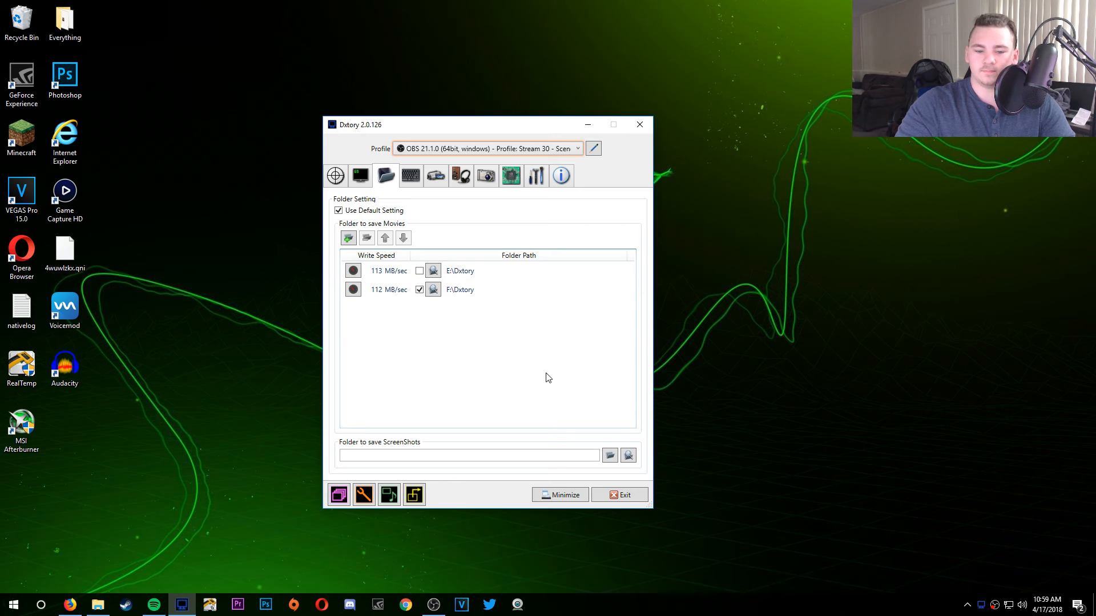
- Review the hotkey settings and set the movie video codec to Lagarith Lossless Codec
{"action": "left_click", "coordinate": [418, 182]}
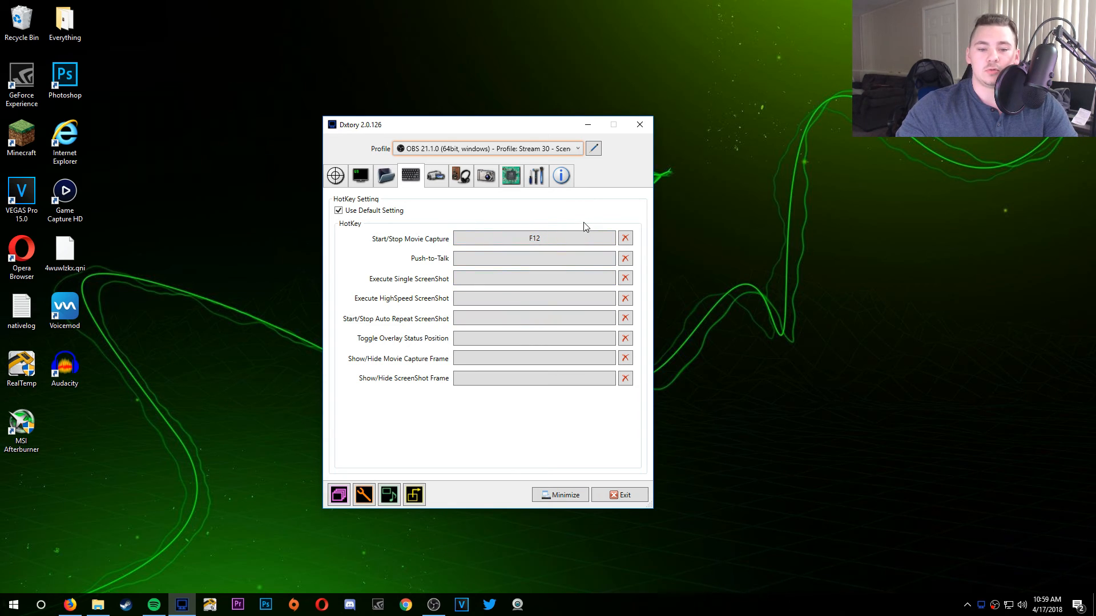
{"action": "left_click", "coordinate": [435, 175]}
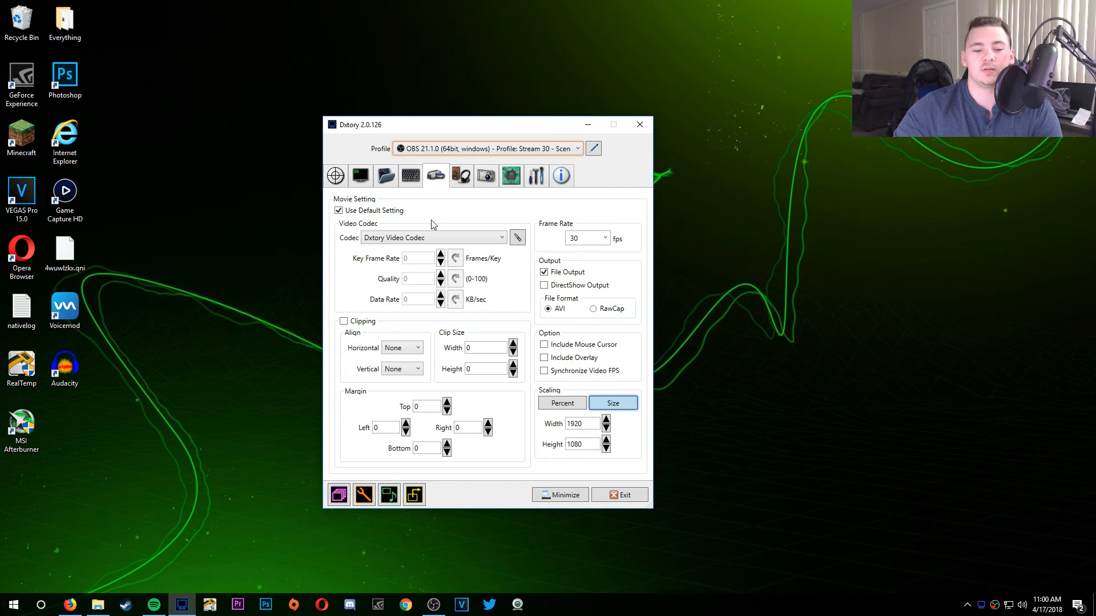
{"action": "left_click", "coordinate": [466, 242]}
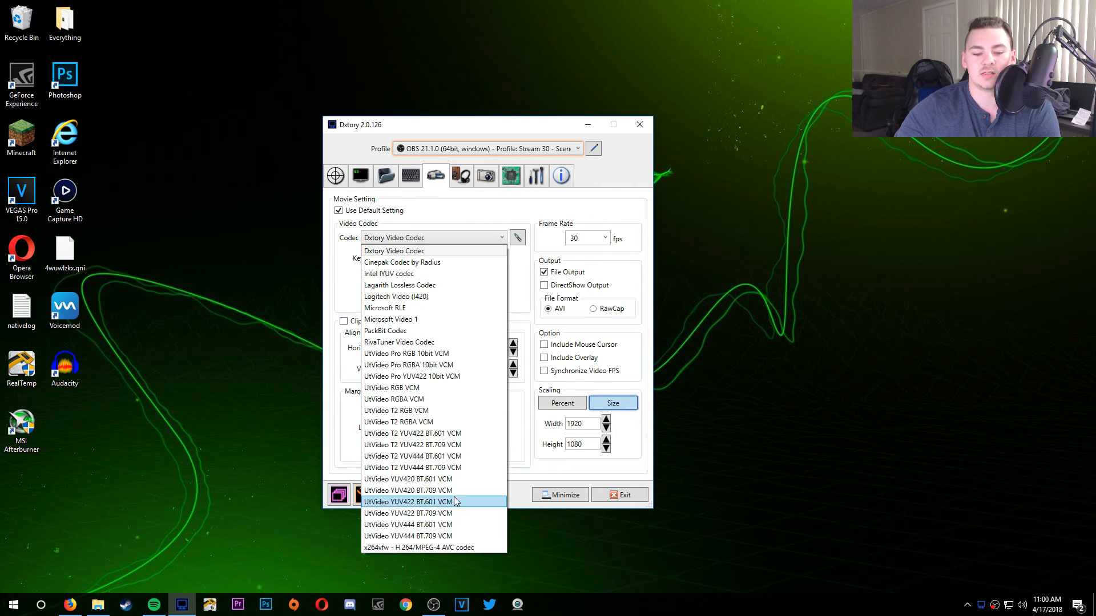
{"action": "left_click", "coordinate": [456, 292]}
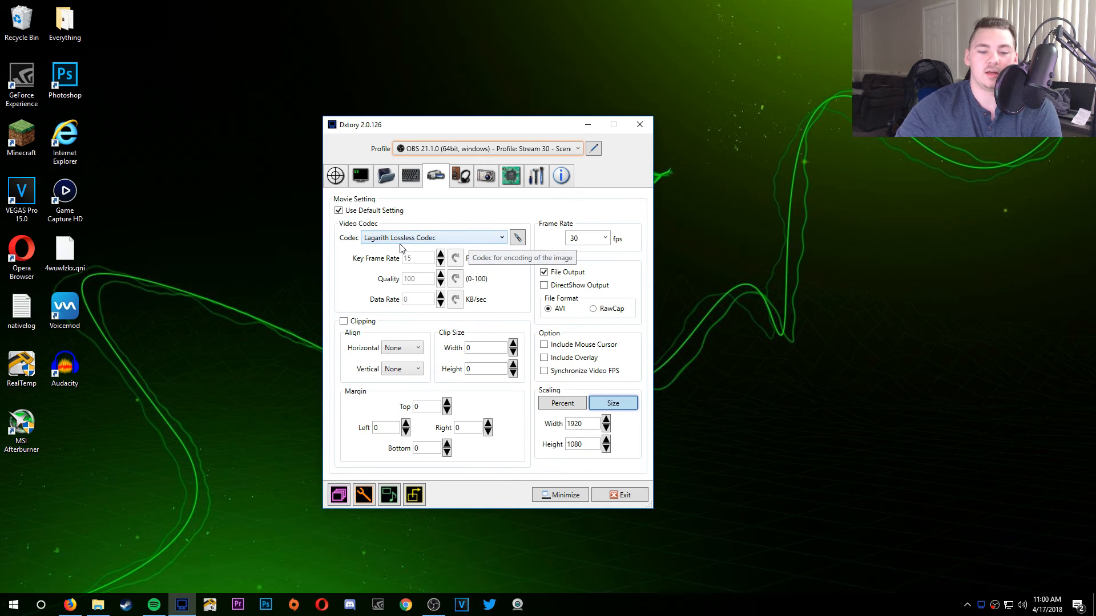
- Examine the Lagarith codec's configuration options and its colour mode choices, and cancel its settings
{"action": "left_click", "coordinate": [519, 238]}
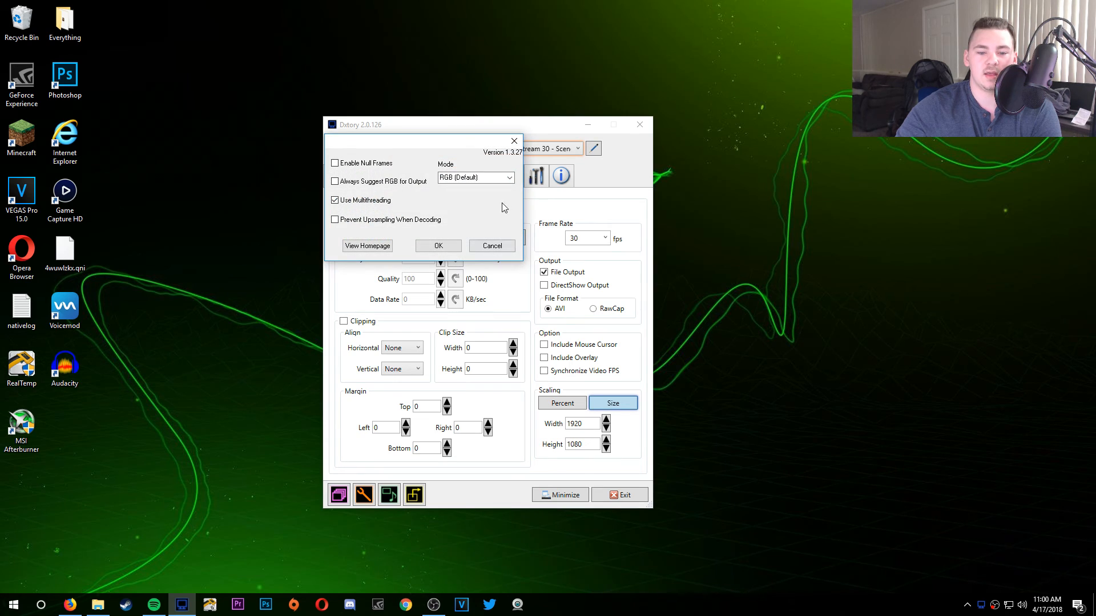
{"action": "left_click", "coordinate": [510, 178]}
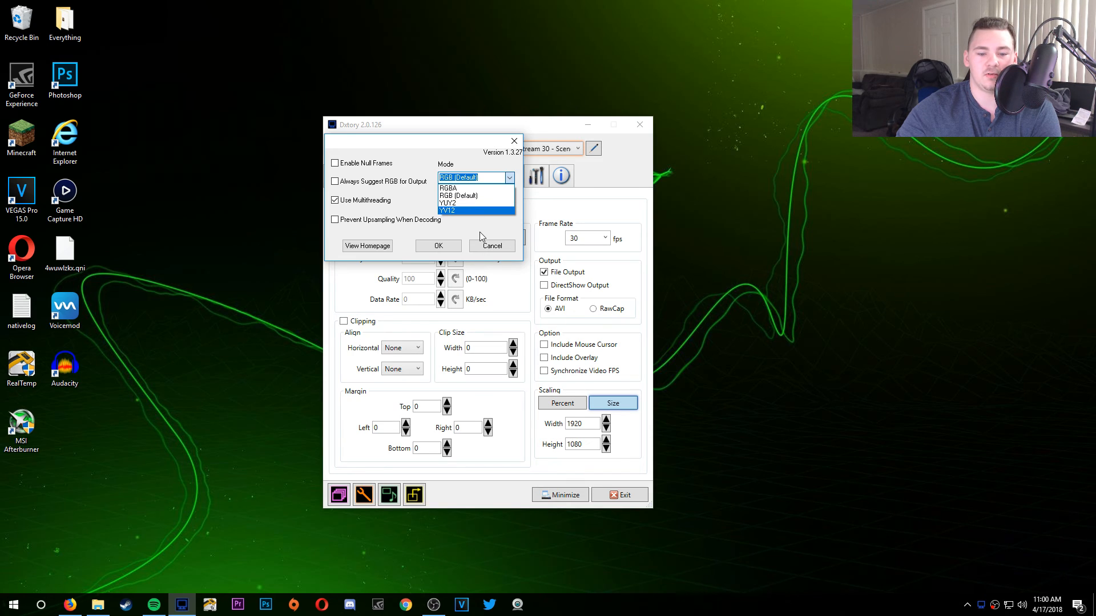
{"action": "left_click", "coordinate": [462, 229]}
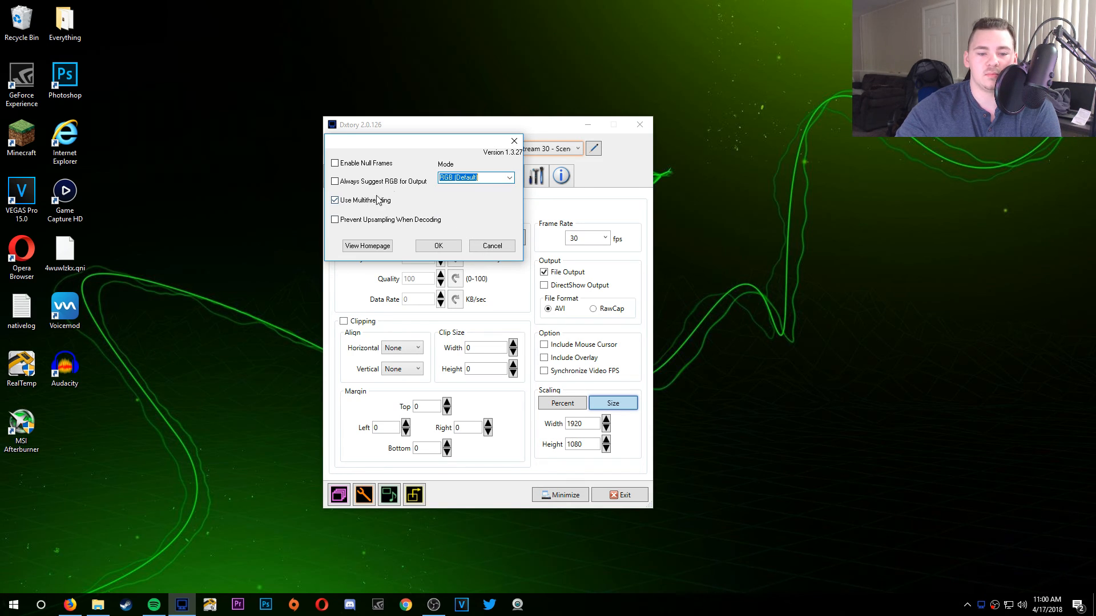
{"action": "left_click", "coordinate": [477, 247]}
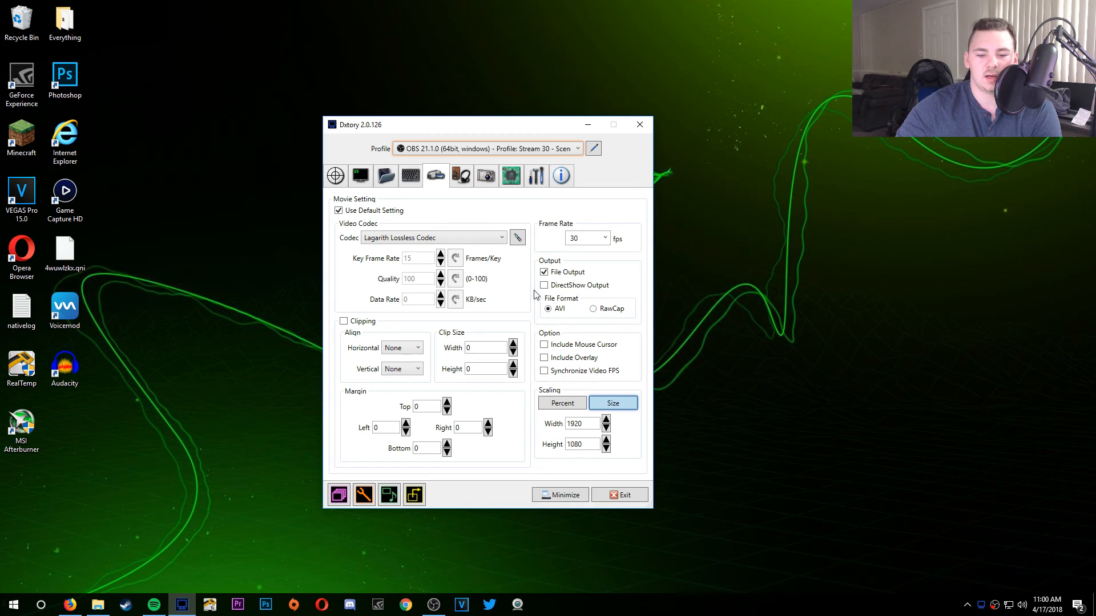
- Set the movie video codec to Dxtory Video Codec and inspect its format and compression options
{"action": "left_click", "coordinate": [501, 237]}
{"action": "scroll", "coordinate": [454, 258], "scroll_direction": "up", "scroll_amount": 3}
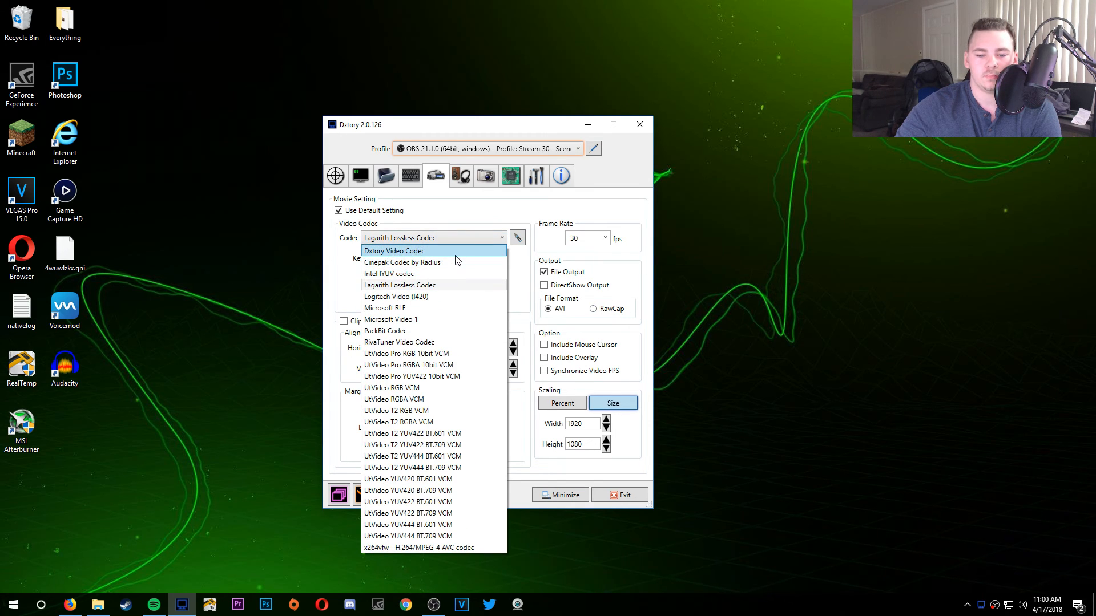
{"action": "left_click", "coordinate": [454, 252]}
{"action": "left_click", "coordinate": [517, 239]}
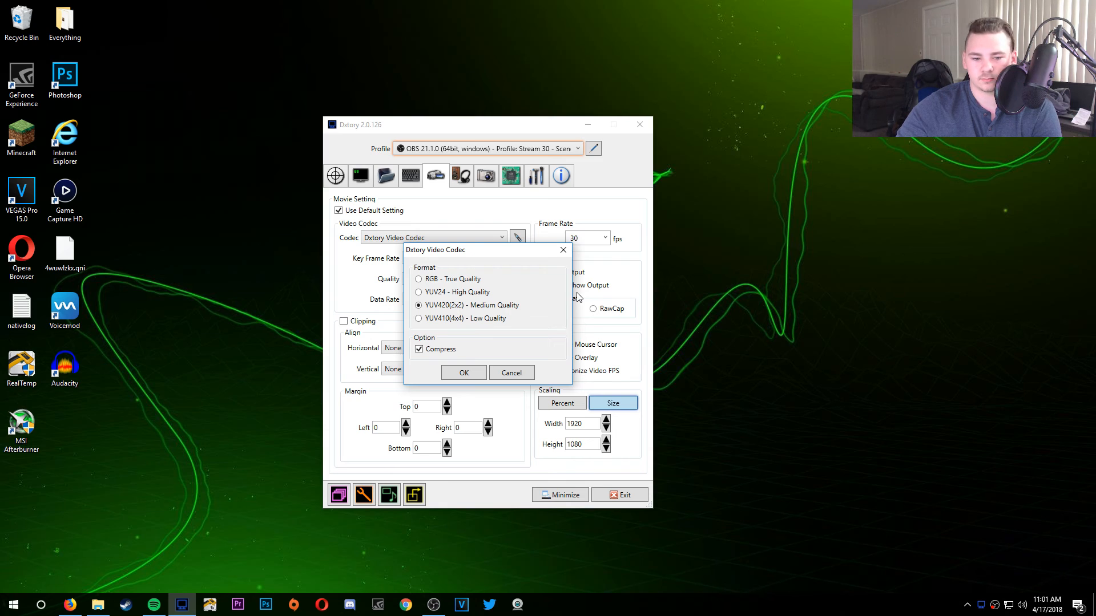
{"action": "left_click", "coordinate": [528, 372]}
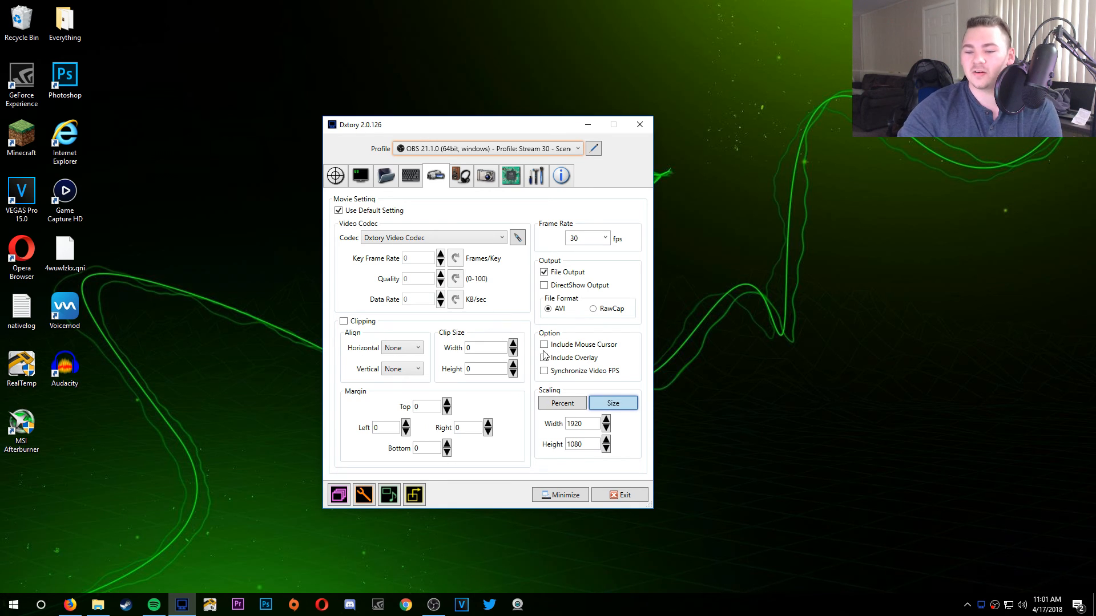
{"action": "left_click", "coordinate": [434, 604]}
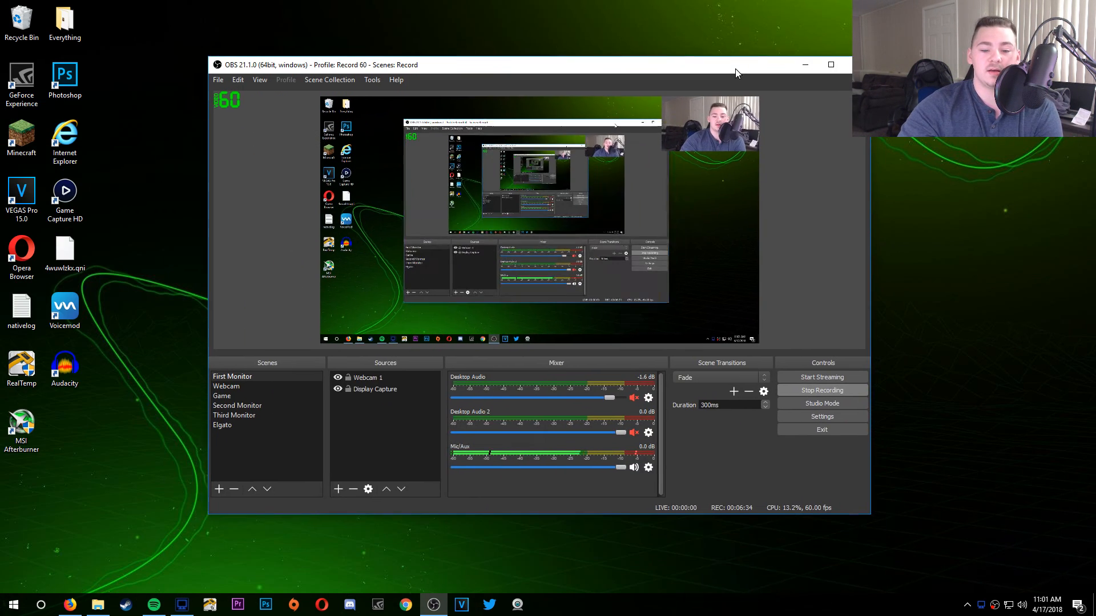
{"action": "left_click", "coordinate": [434, 604]}
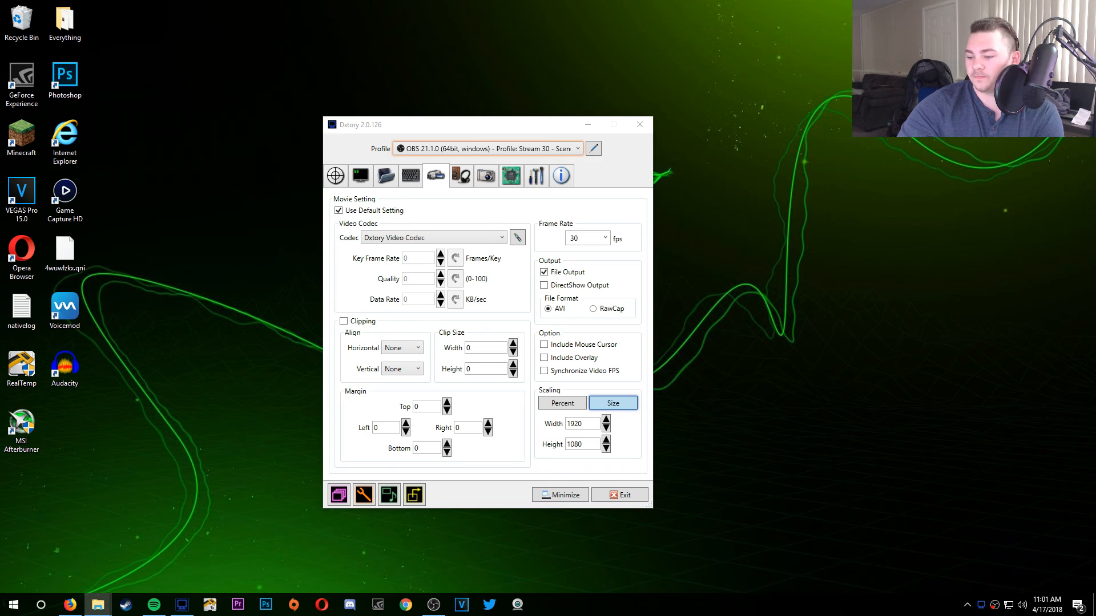
{"action": "left_click_drag", "start_coordinate": [1095, 229], "coordinate": [469, 176]}
{"action": "left_click", "coordinate": [412, 197]}
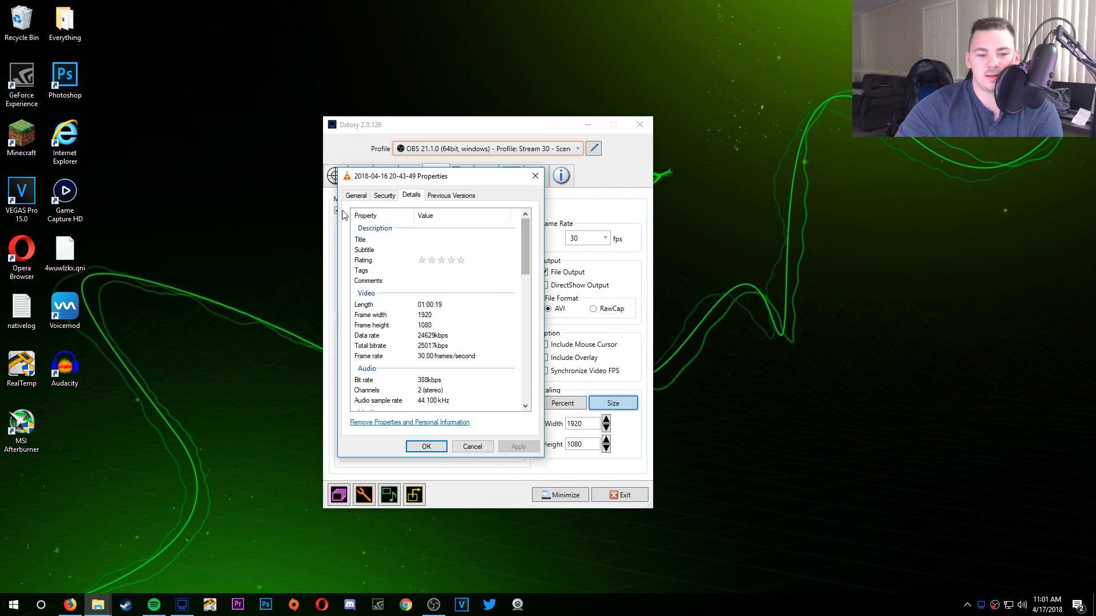
{"action": "left_click", "coordinate": [355, 196]}
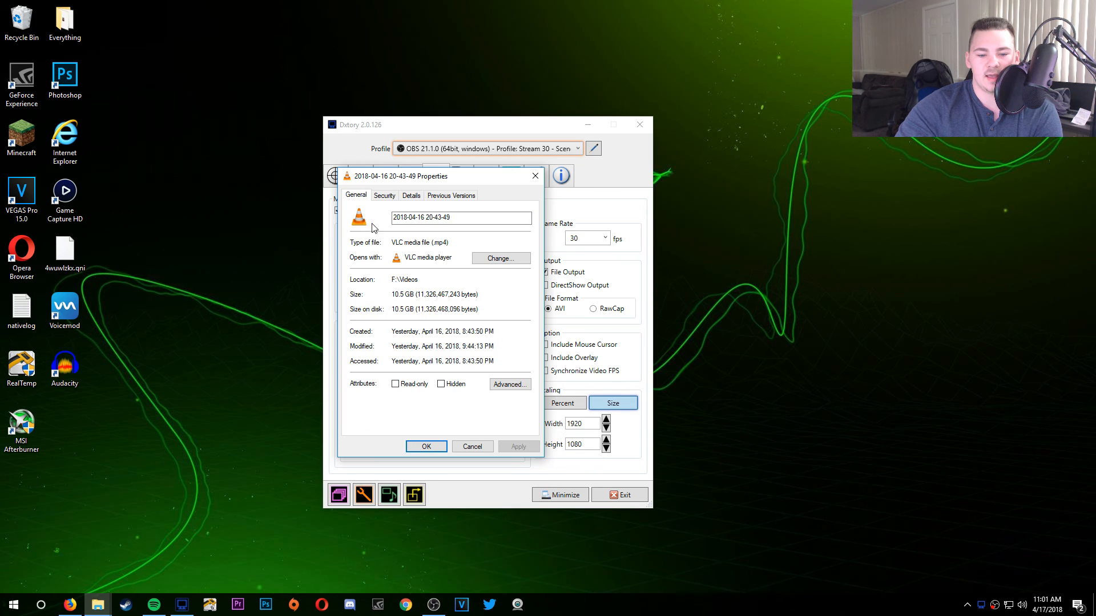
{"action": "left_click", "coordinate": [535, 176]}
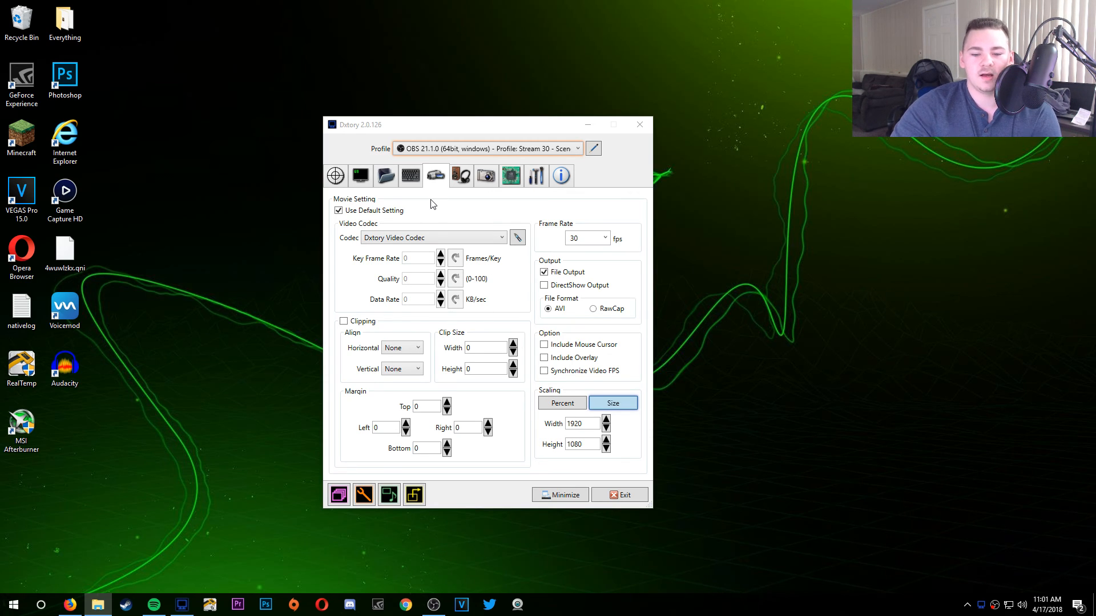
- Review the movie frame rate choices and the percent scaling options, returning the scaling mode to Size
{"action": "left_click", "coordinate": [585, 349]}
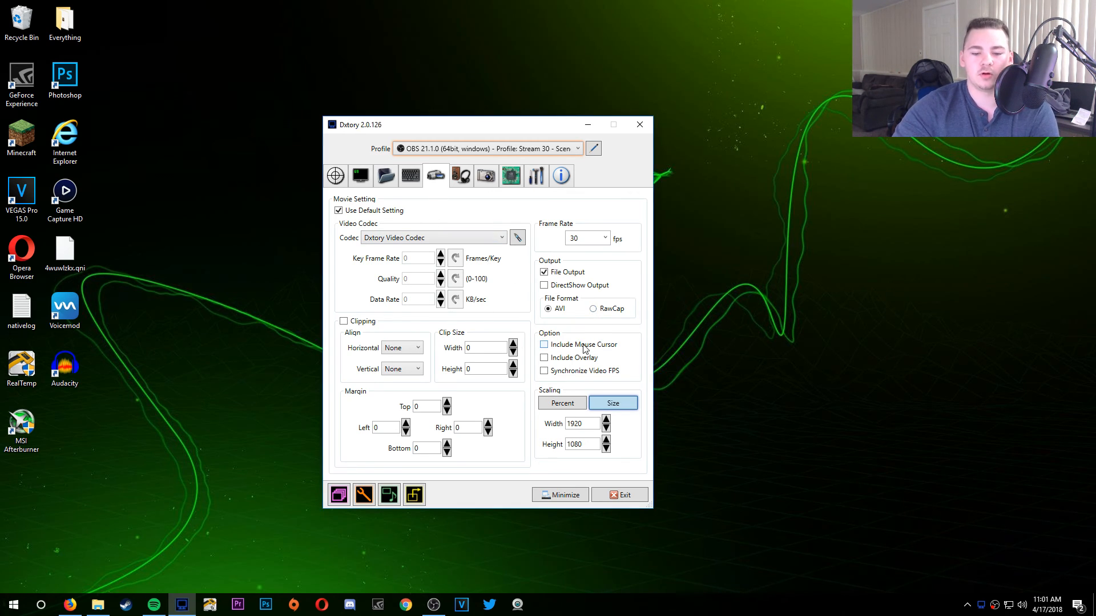
{"action": "left_click", "coordinate": [605, 239]}
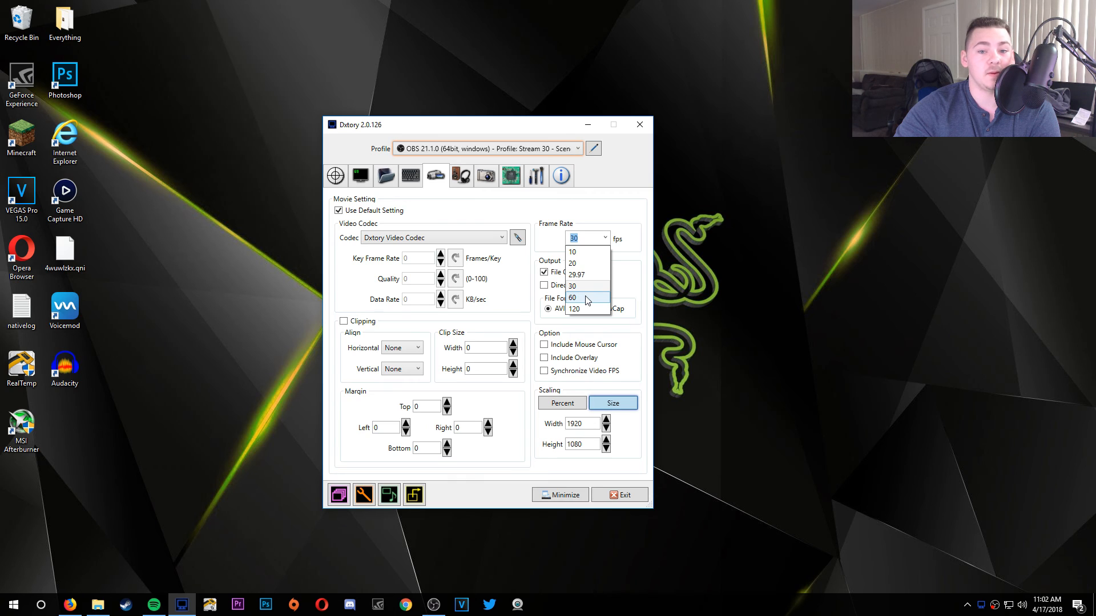
{"action": "left_click", "coordinate": [610, 246]}
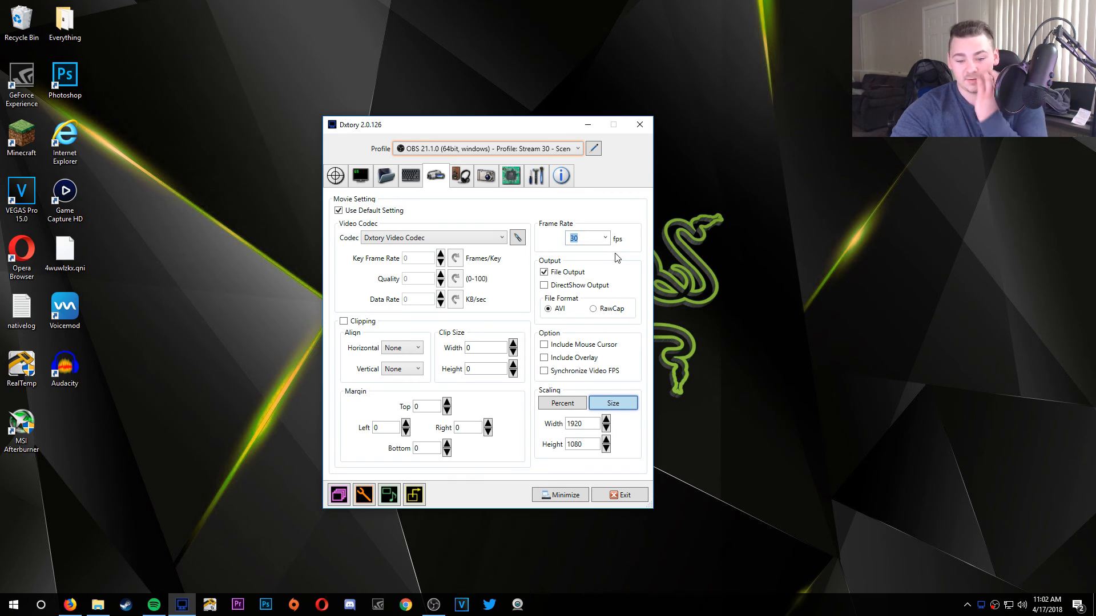
{"action": "left_click", "coordinate": [577, 406]}
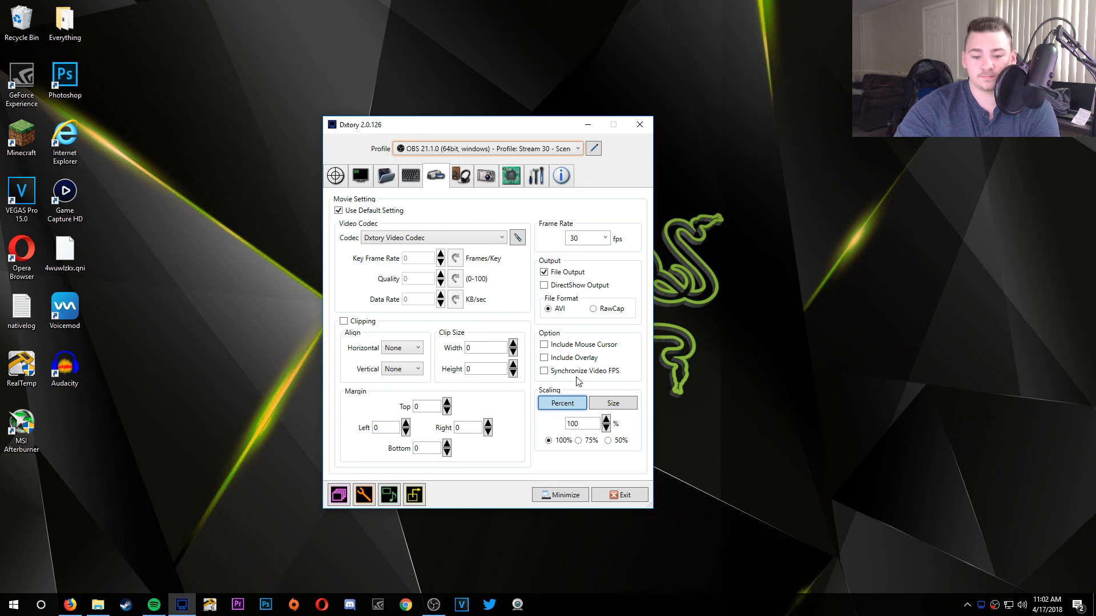
{"action": "left_click", "coordinate": [599, 403]}
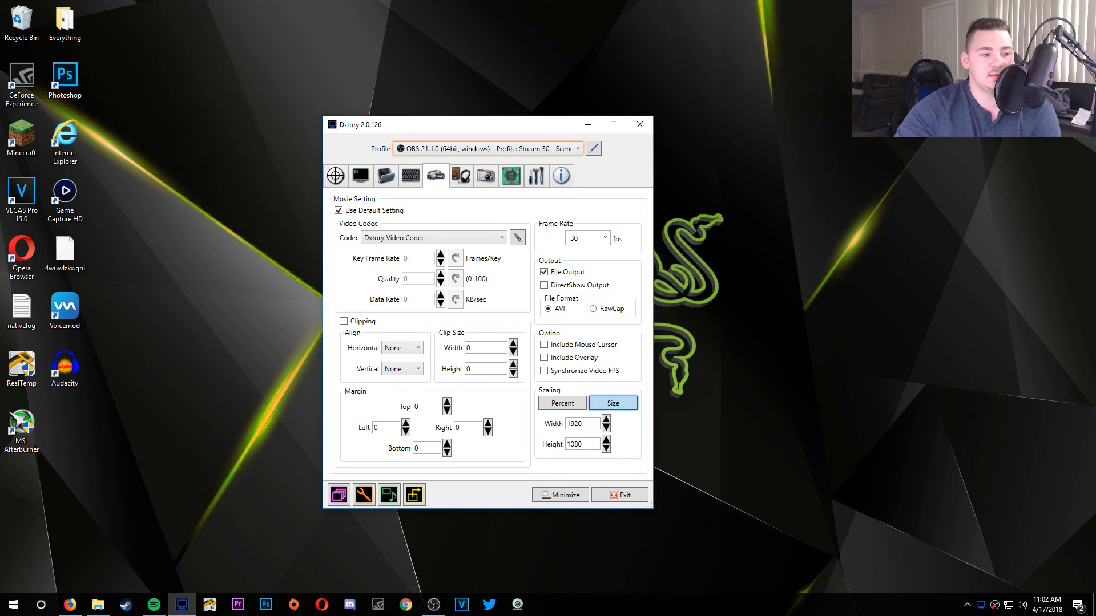
- Switch to OBS, add a Video Capture Device source with Dxtory Video 1 as its device, and remove that source again
{"action": "key", "text": "alt+Tab"}
{"action": "left_click_drag", "start_coordinate": [795, 108], "coordinate": [813, 105]}
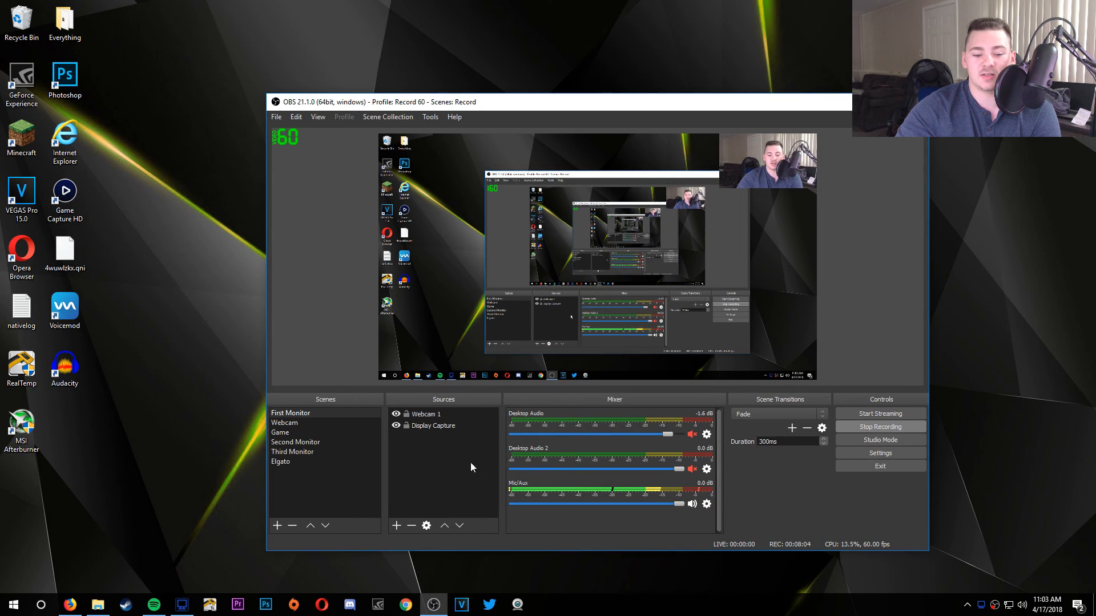
{"action": "left_click", "coordinate": [398, 526]}
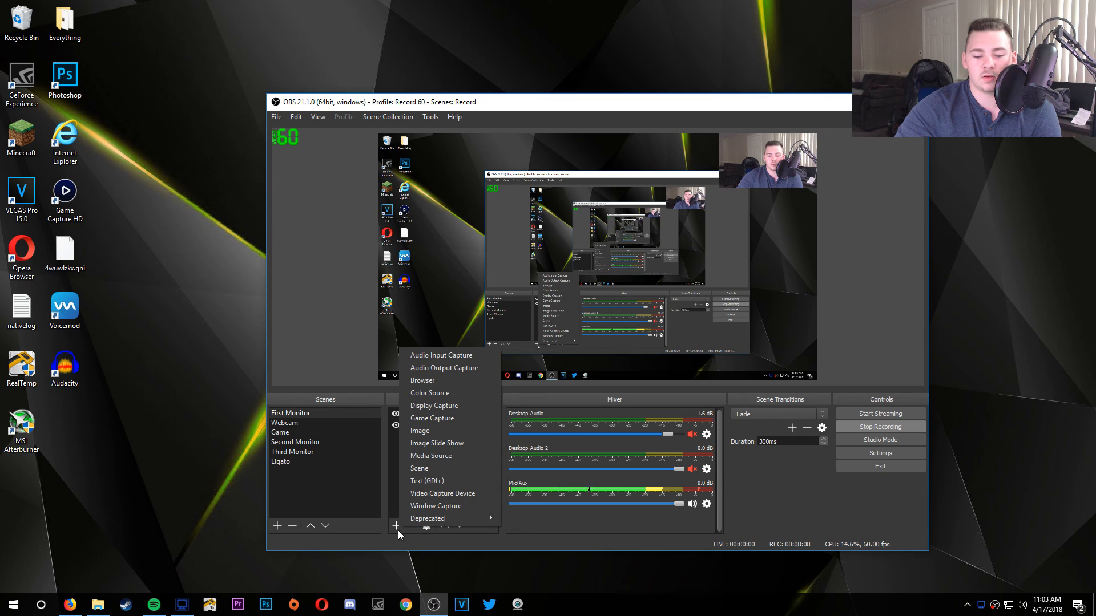
{"action": "left_click", "coordinate": [426, 496]}
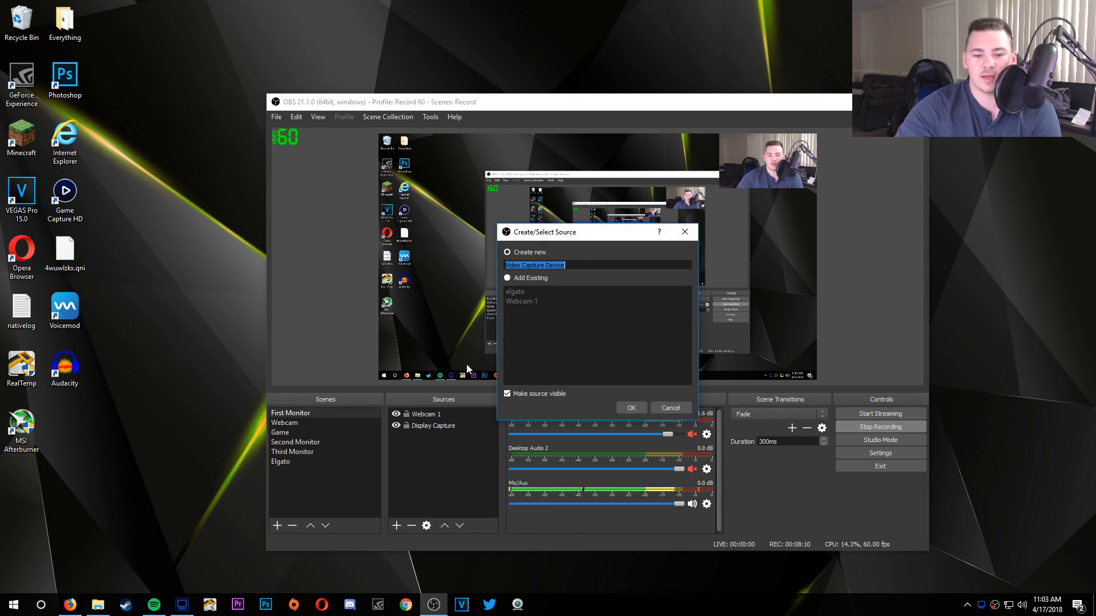
{"action": "left_click", "coordinate": [631, 408]}
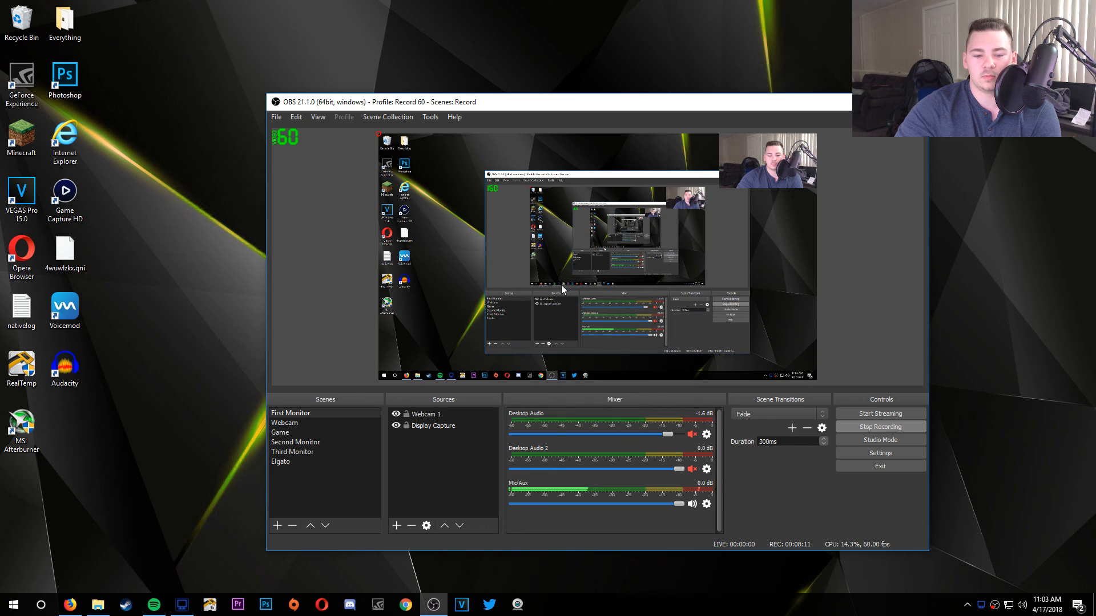
{"action": "left_click", "coordinate": [553, 307]}
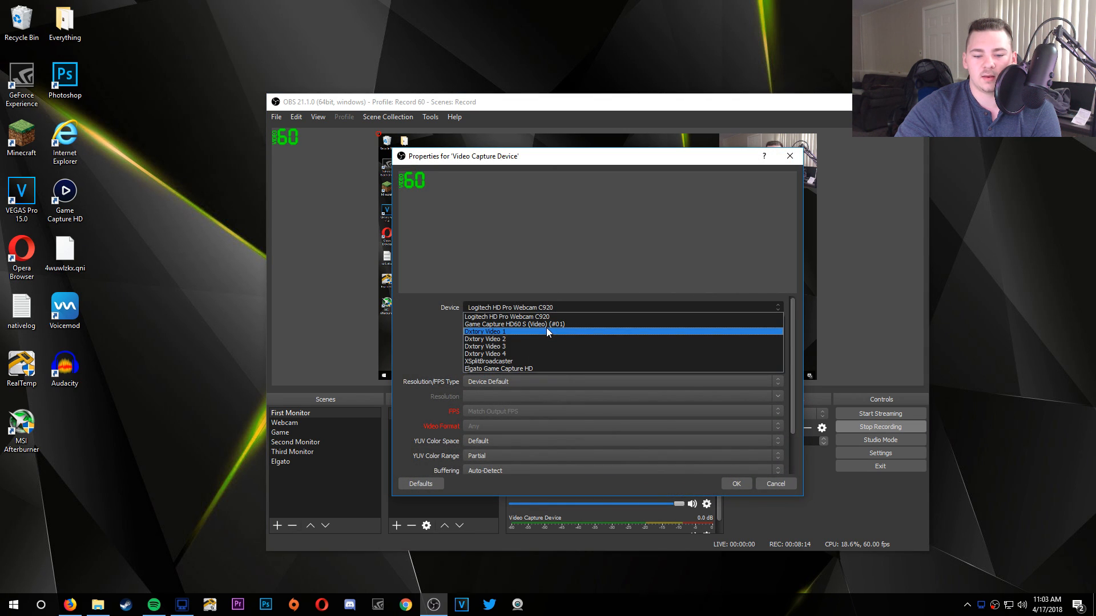
{"action": "left_click", "coordinate": [546, 330]}
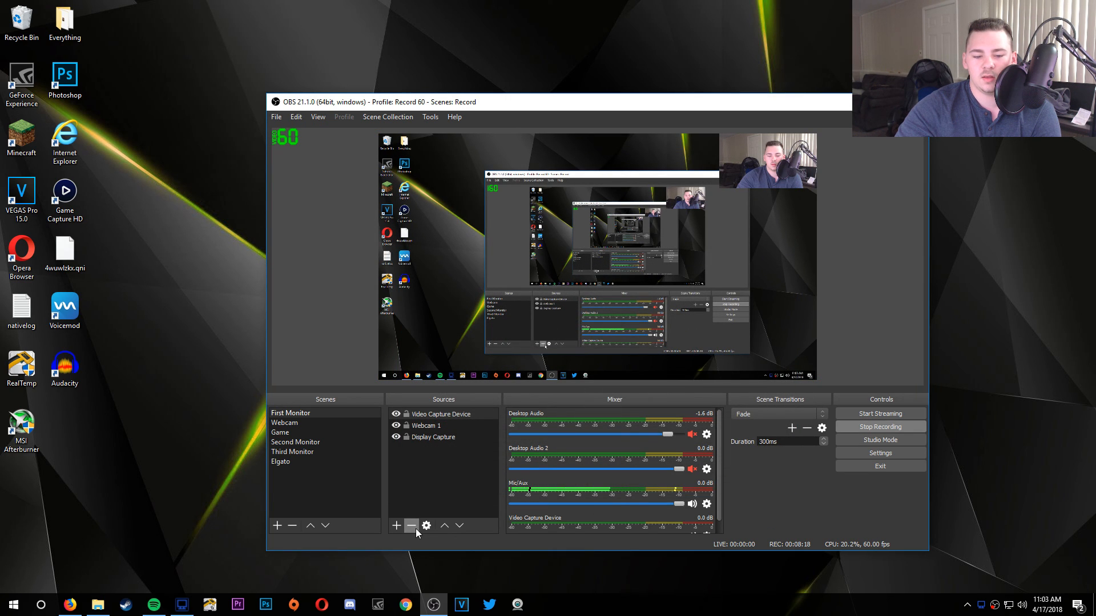
{"action": "left_click", "coordinate": [414, 529]}
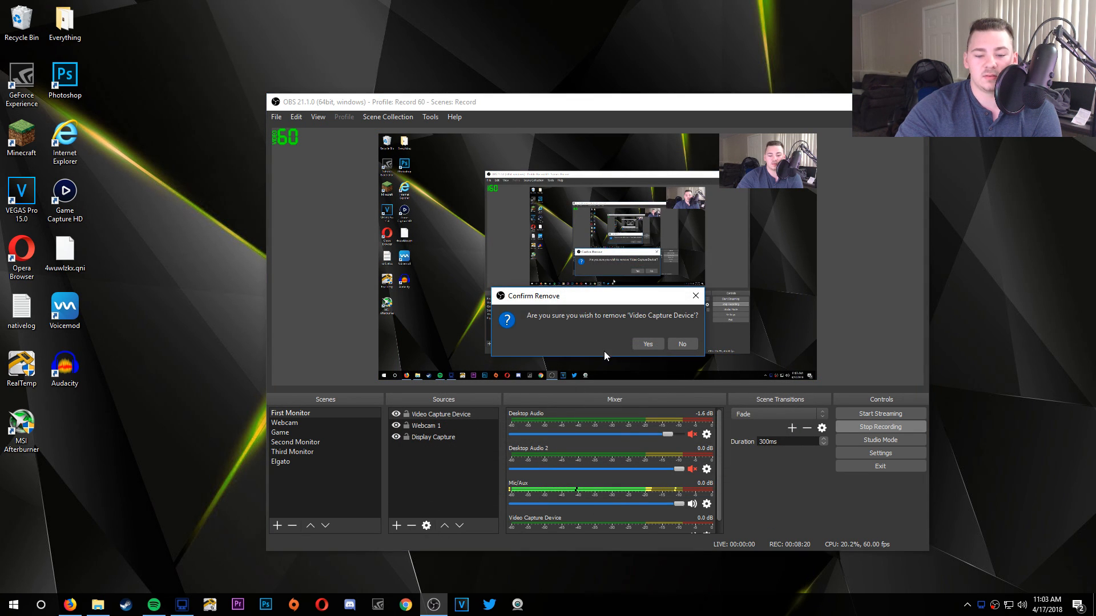
{"action": "left_click", "coordinate": [647, 344]}
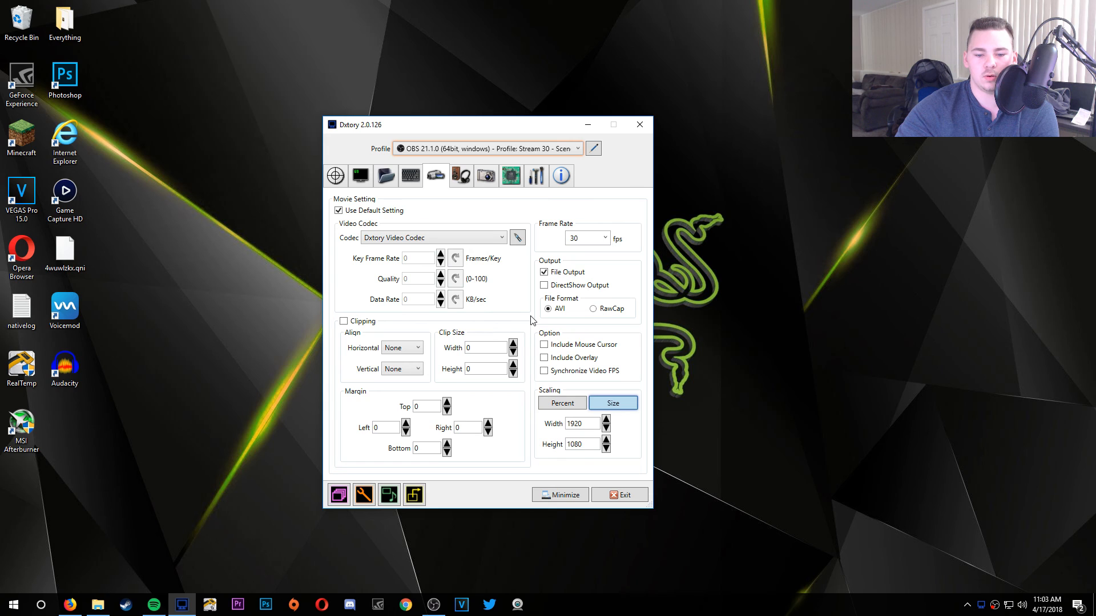
- Examine the Output1 resolution presets and adjust modes in the Dxtory Video Setting, and cancel the dialog
{"action": "left_click", "coordinate": [517, 238]}
{"action": "left_click_drag", "start_coordinate": [534, 203], "coordinate": [476, 219]}
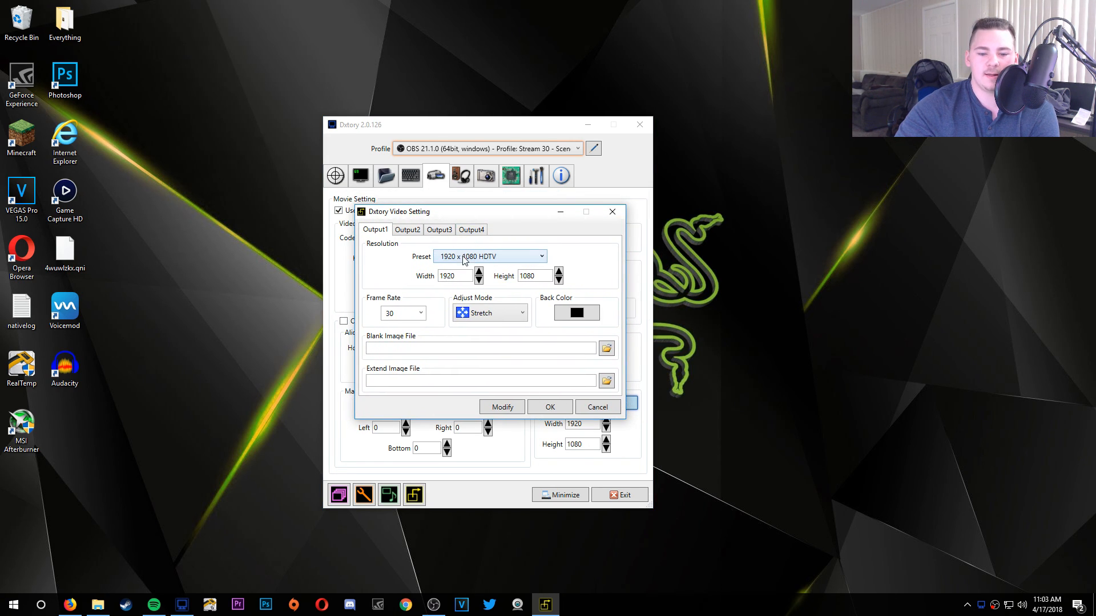
{"action": "left_click", "coordinate": [523, 257]}
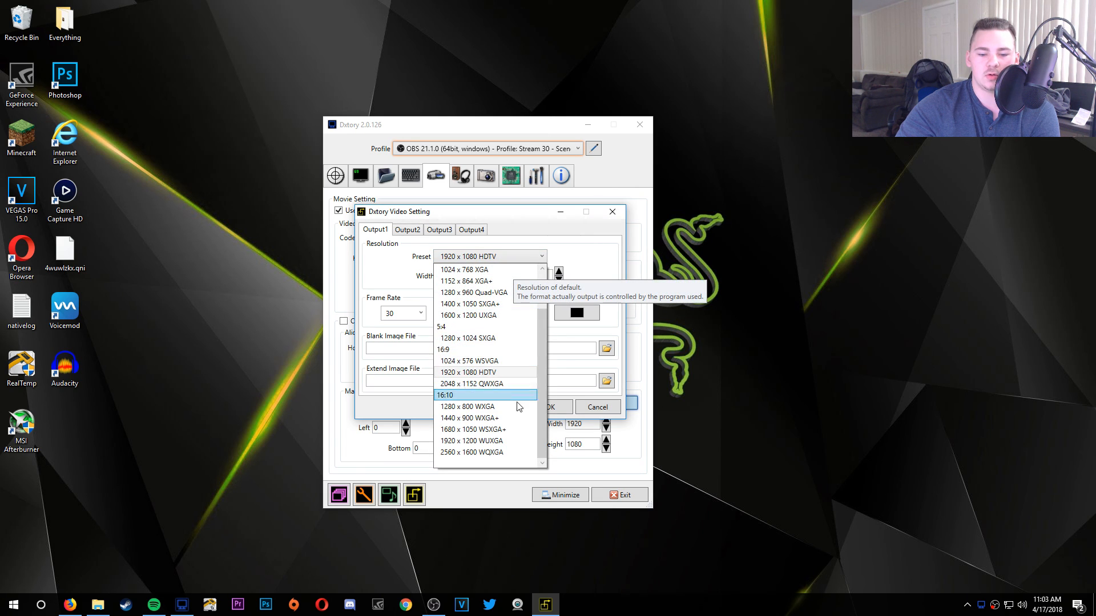
{"action": "left_click", "coordinate": [524, 269]}
{"action": "left_click", "coordinate": [523, 256]}
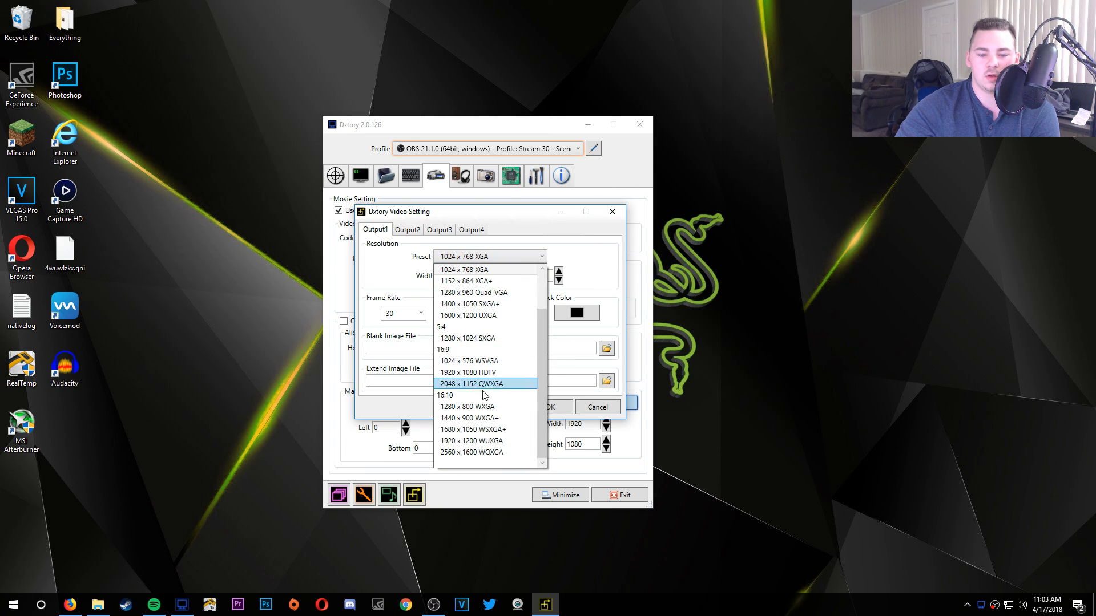
{"action": "left_click", "coordinate": [502, 375]}
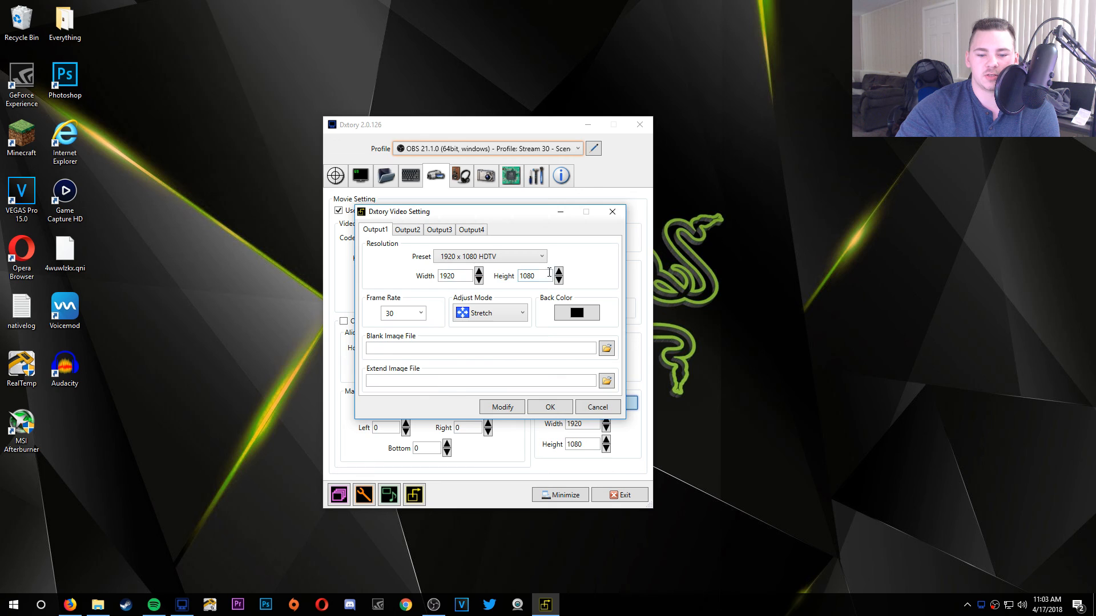
{"action": "left_click", "coordinate": [510, 316]}
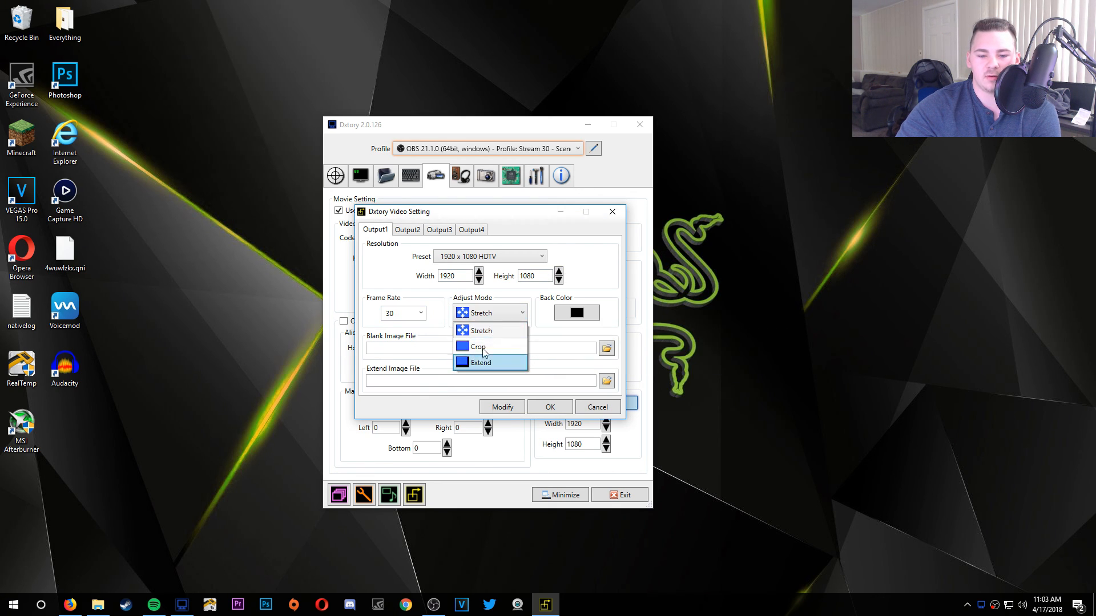
{"action": "left_click", "coordinate": [500, 312]}
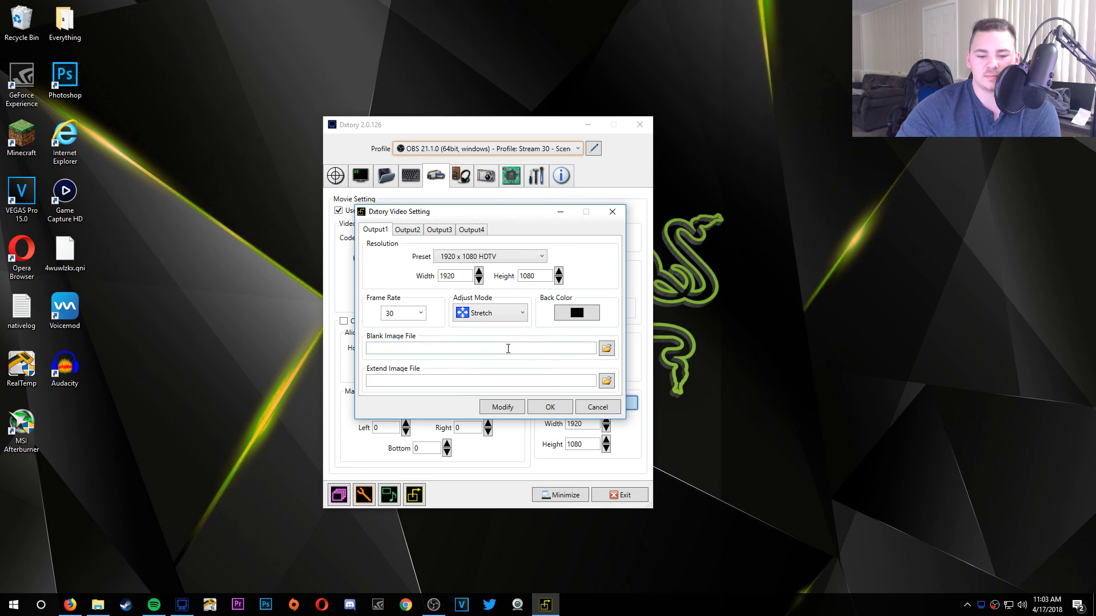
{"action": "left_click", "coordinate": [603, 408]}
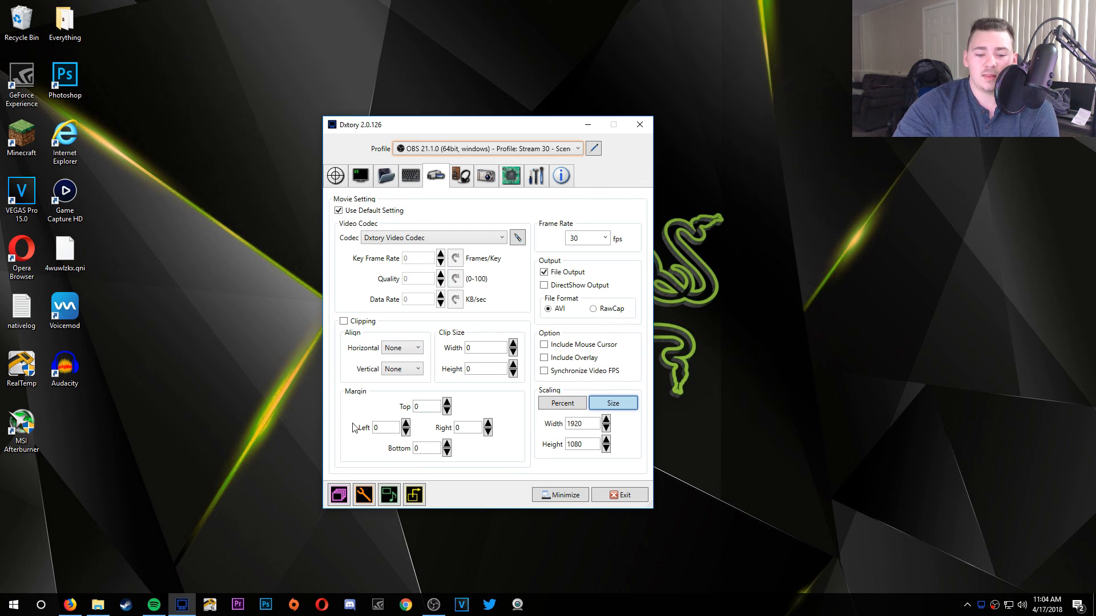
- Look through the recording devices available for the first audio track in the audio settings
{"action": "left_click", "coordinate": [462, 175]}
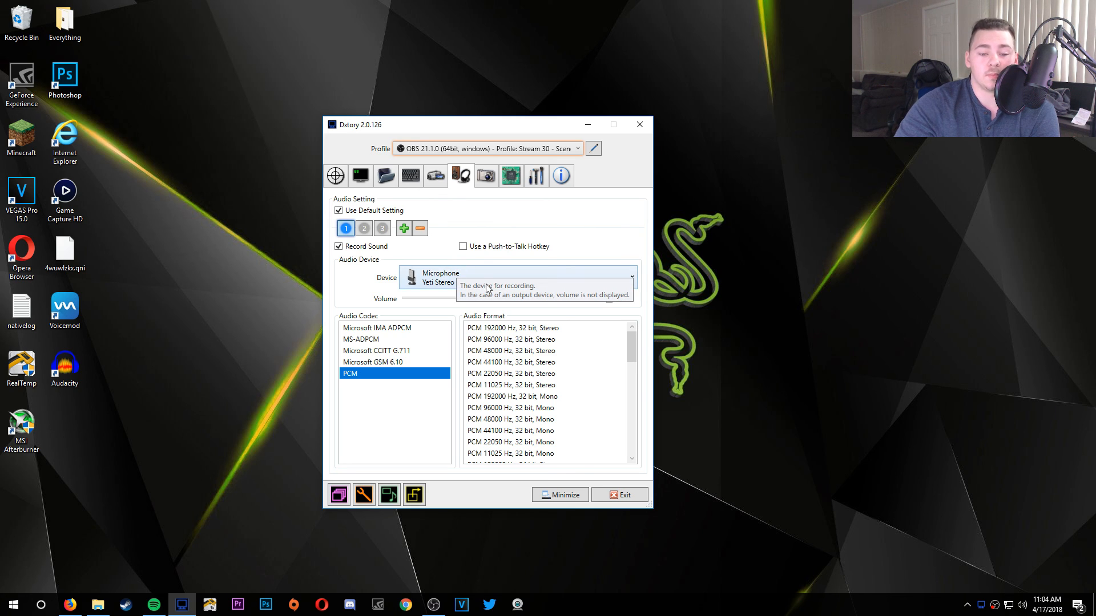
{"action": "left_click", "coordinate": [551, 275]}
{"action": "scroll", "coordinate": [530, 401], "scroll_direction": "up", "scroll_amount": 1}
{"action": "scroll", "coordinate": [516, 400], "scroll_direction": "down", "scroll_amount": 1}
{"action": "scroll", "coordinate": [516, 399], "scroll_direction": "up", "scroll_amount": 1}
{"action": "scroll", "coordinate": [530, 390], "scroll_direction": "down", "scroll_amount": 1}
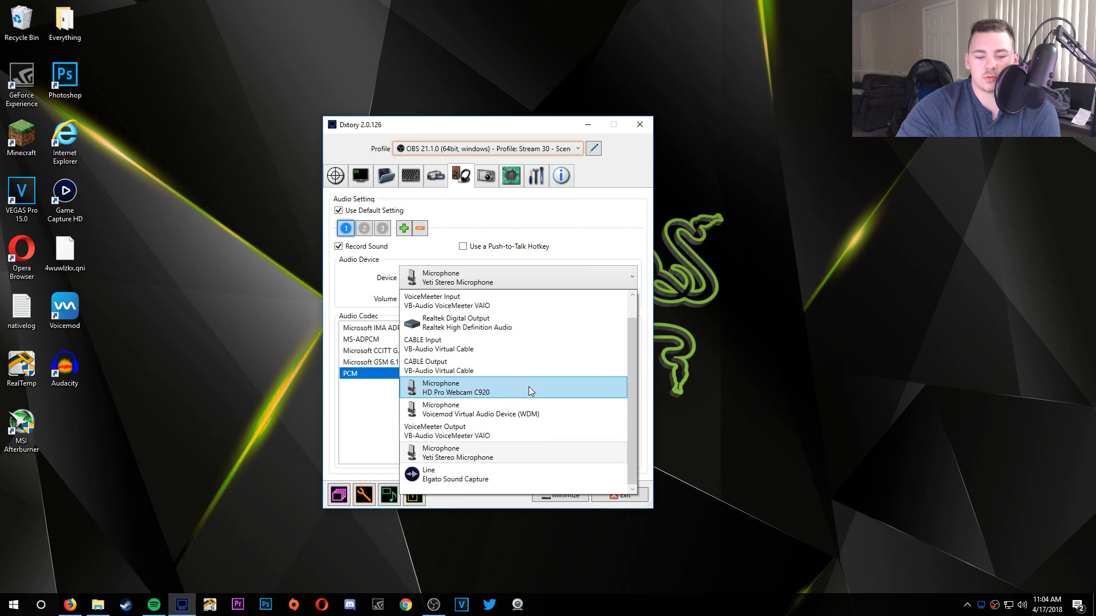
{"action": "left_click", "coordinate": [532, 280]}
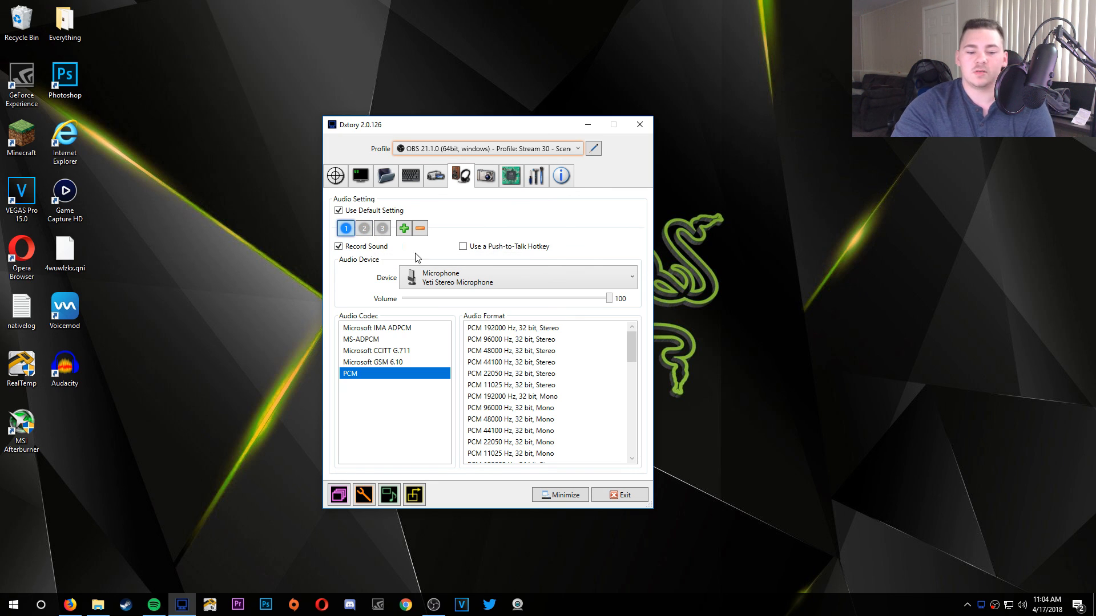
- Review the recording devices of audio tracks 2 and 3, and look over the screenshot settings
{"action": "left_click", "coordinate": [364, 229]}
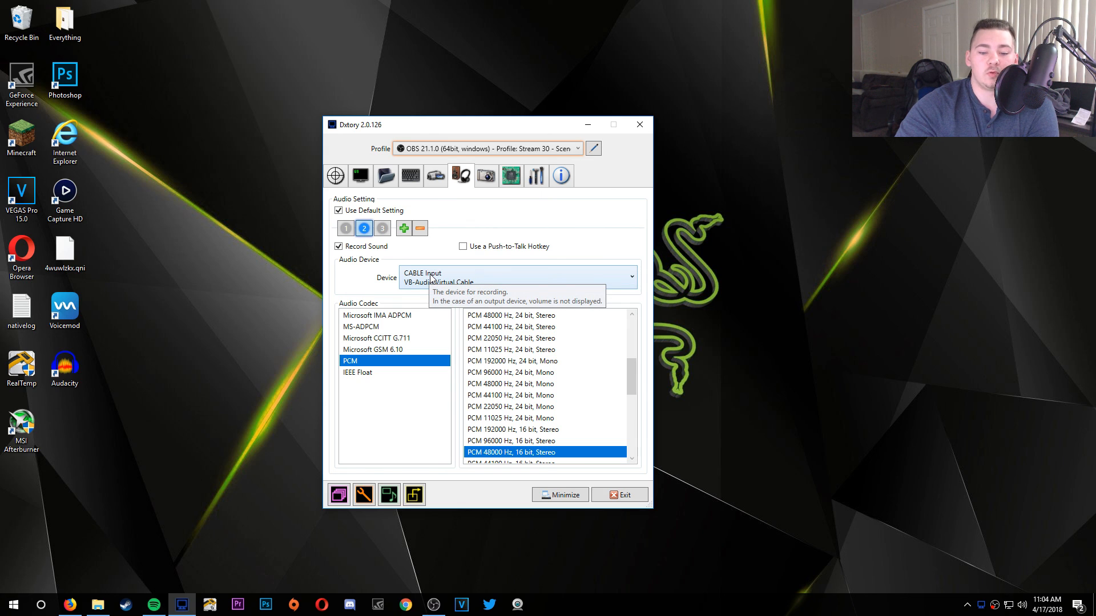
{"action": "left_click", "coordinate": [383, 228]}
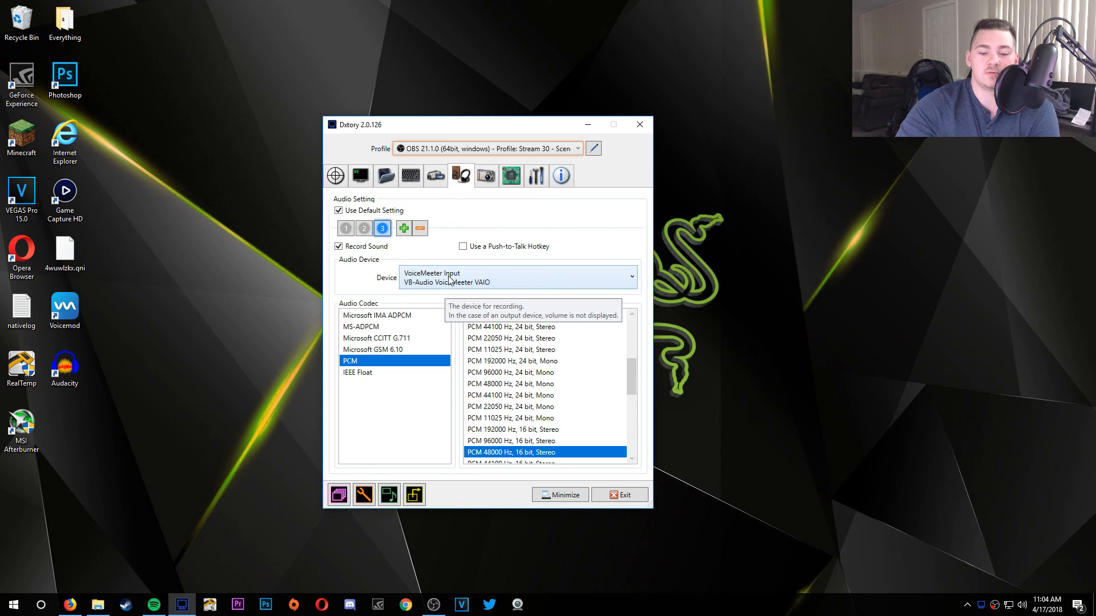
{"action": "left_click", "coordinate": [365, 230]}
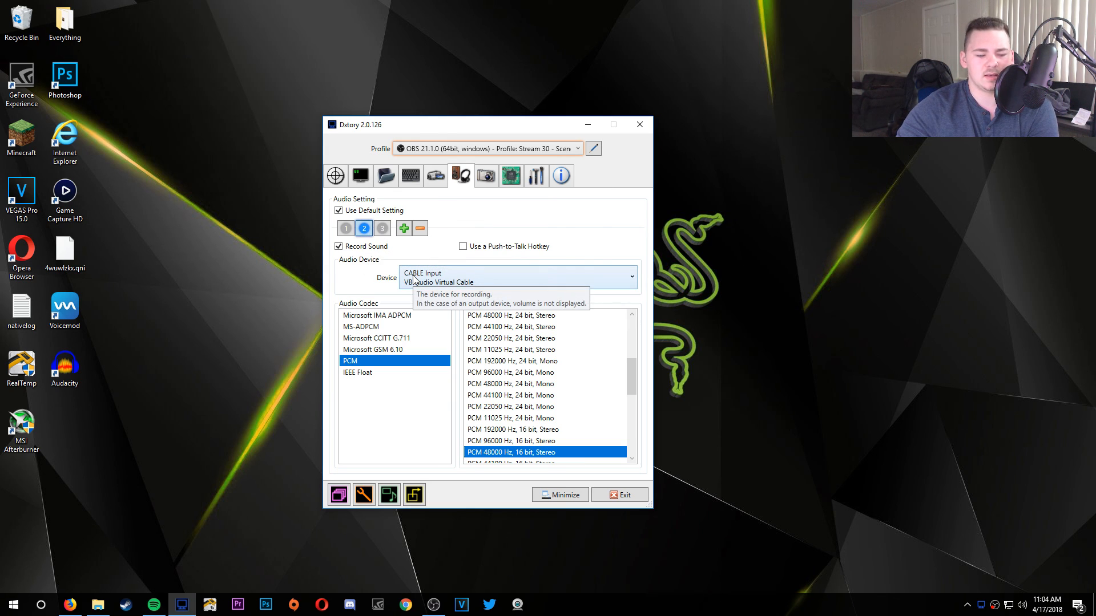
{"action": "left_click", "coordinate": [490, 184]}
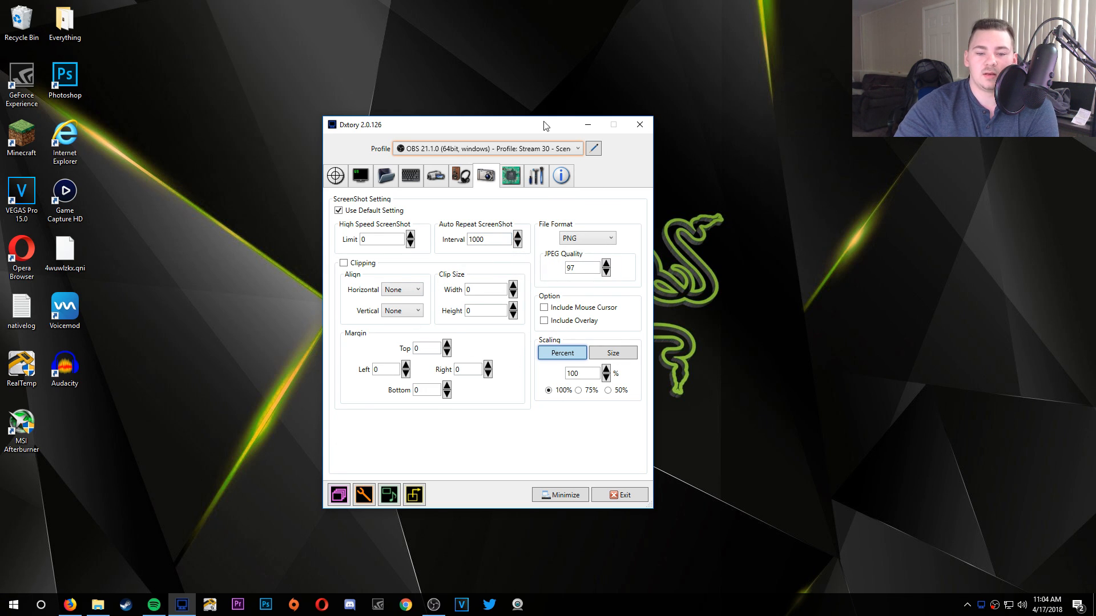
- Review the processing thread choices in the advanced settings and enable Use Default Setting there
{"action": "left_click", "coordinate": [505, 188]}
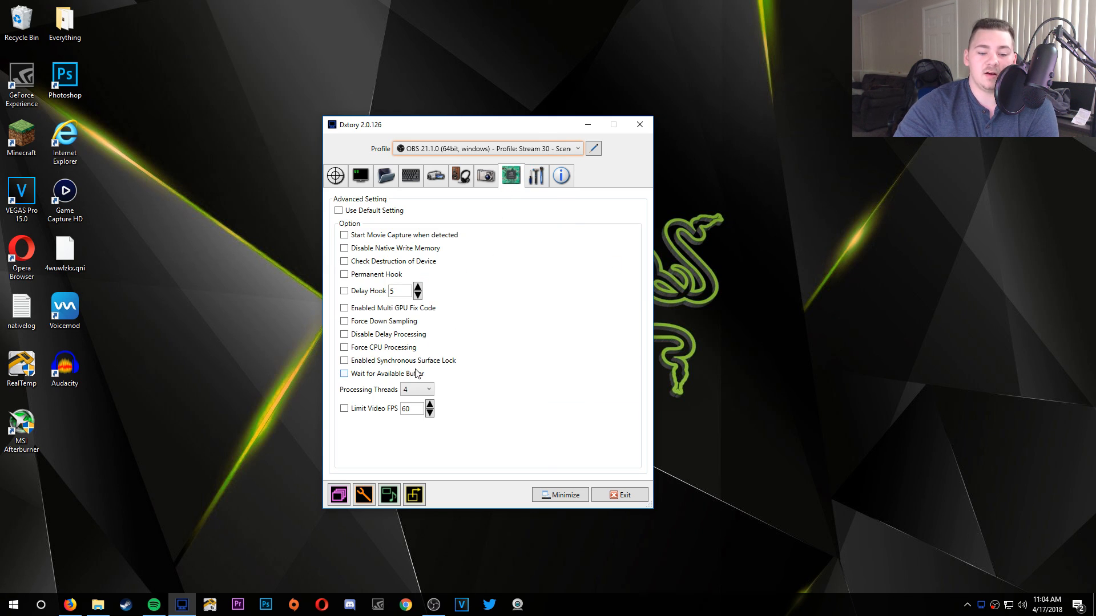
{"action": "left_click", "coordinate": [431, 393]}
{"action": "left_click", "coordinate": [432, 394]}
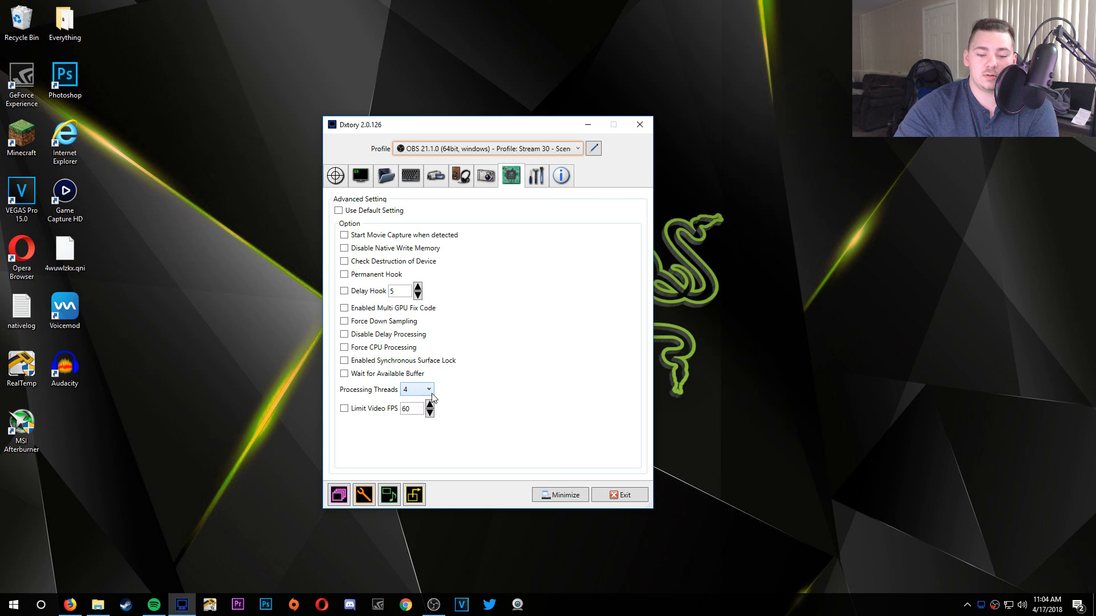
{"action": "left_click", "coordinate": [431, 396]}
{"action": "left_click", "coordinate": [419, 404]}
{"action": "left_click", "coordinate": [426, 393]}
{"action": "left_click", "coordinate": [426, 440]}
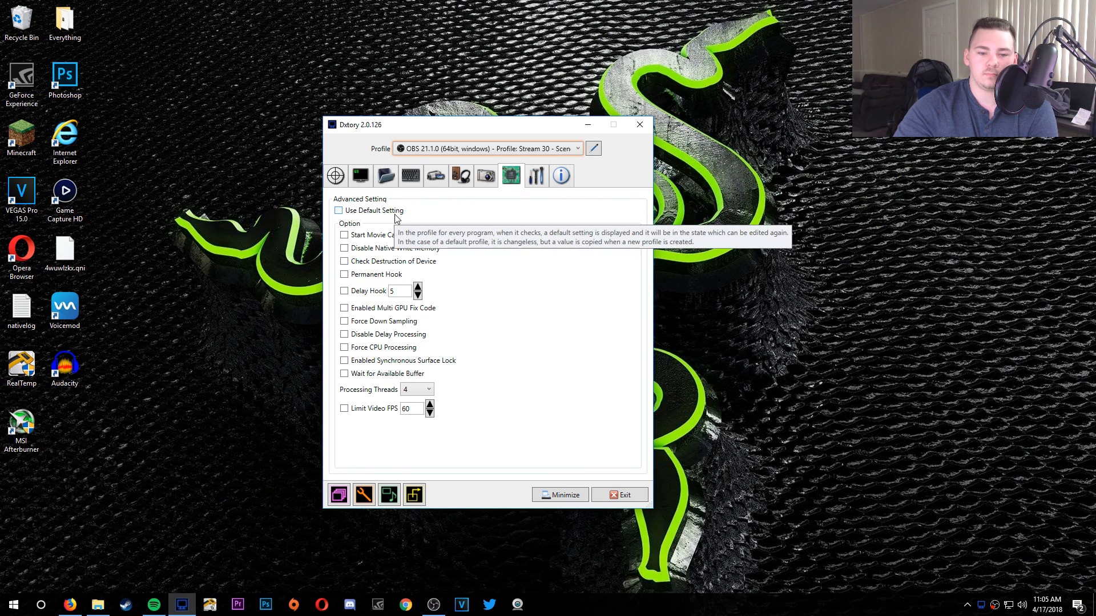
{"action": "left_click", "coordinate": [374, 212]}
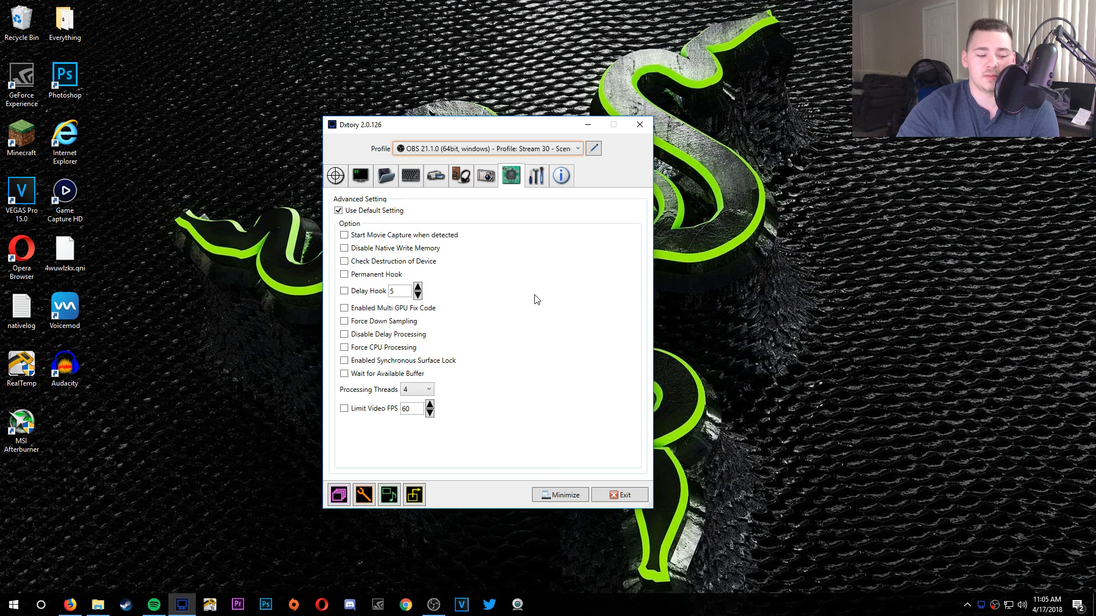
- Look over the global settings and the license information
{"action": "left_click", "coordinate": [532, 173]}
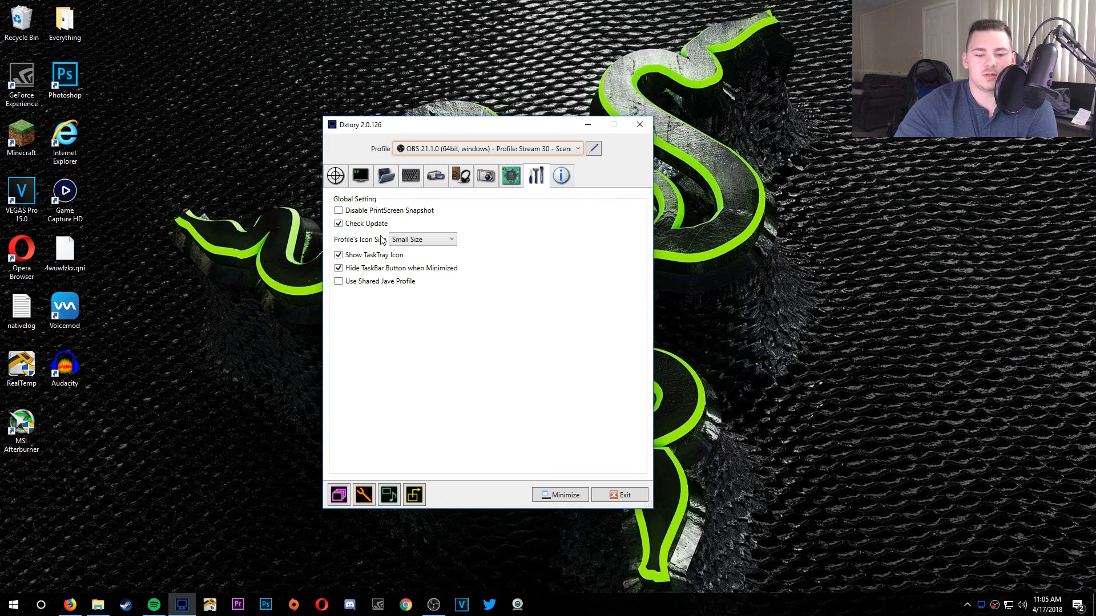
{"action": "left_click", "coordinate": [562, 177]}
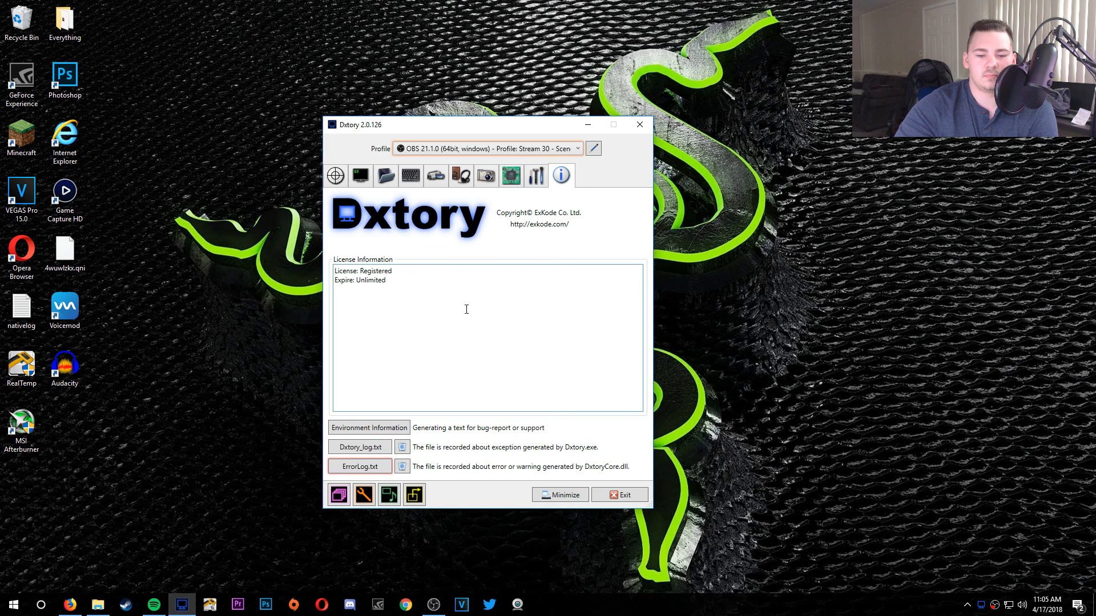
{"action": "left_click", "coordinate": [537, 178]}
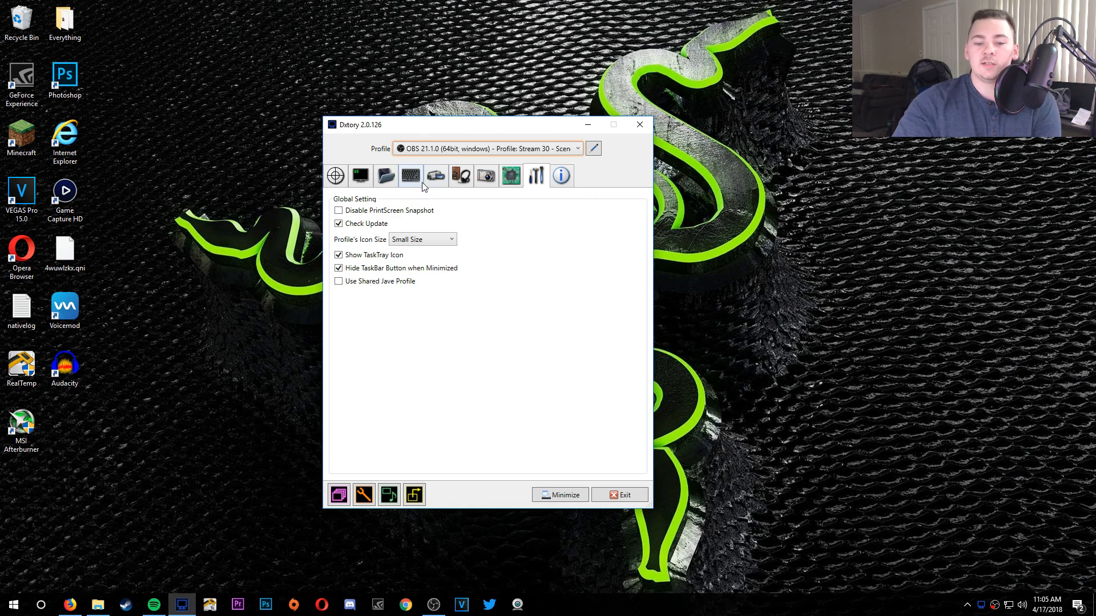
- Switch to File Explorer and inspect the Videos, Dxtory and Music folders on the Secondary (E:) drive
{"action": "key", "text": "super+e"}
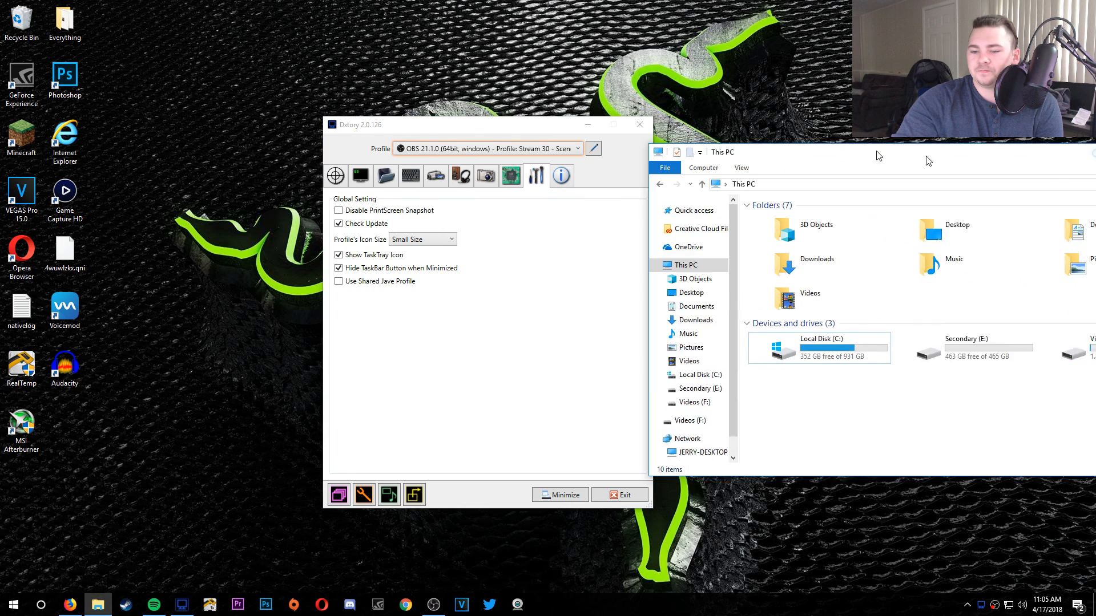
{"action": "double_click", "coordinate": [512, 318]}
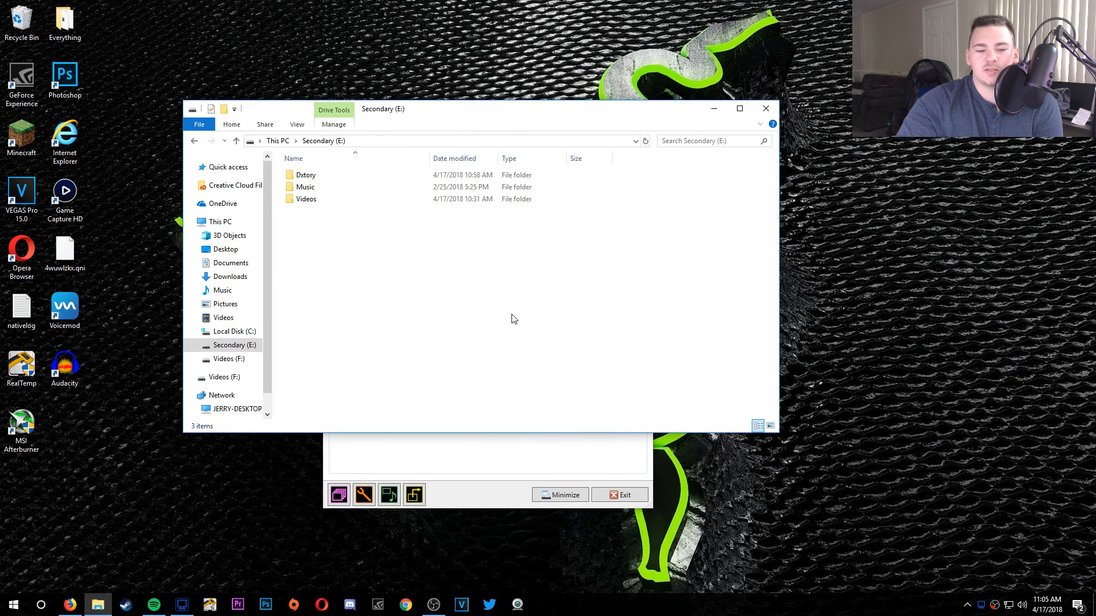
{"action": "double_click", "coordinate": [362, 206]}
{"action": "left_click", "coordinate": [324, 141]}
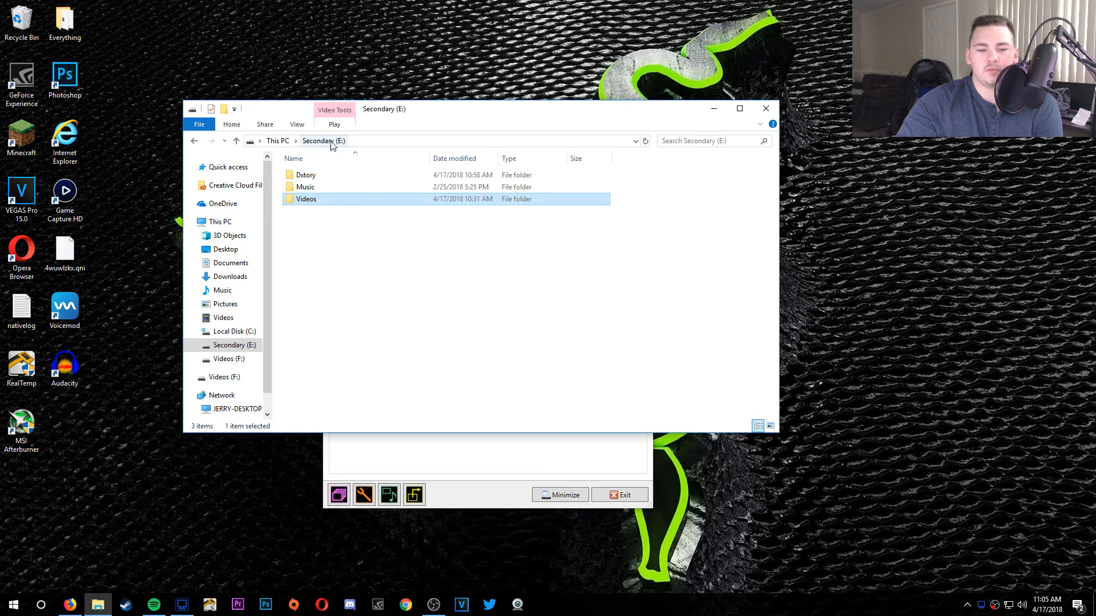
{"action": "double_click", "coordinate": [319, 175]}
{"action": "left_click", "coordinate": [326, 141]}
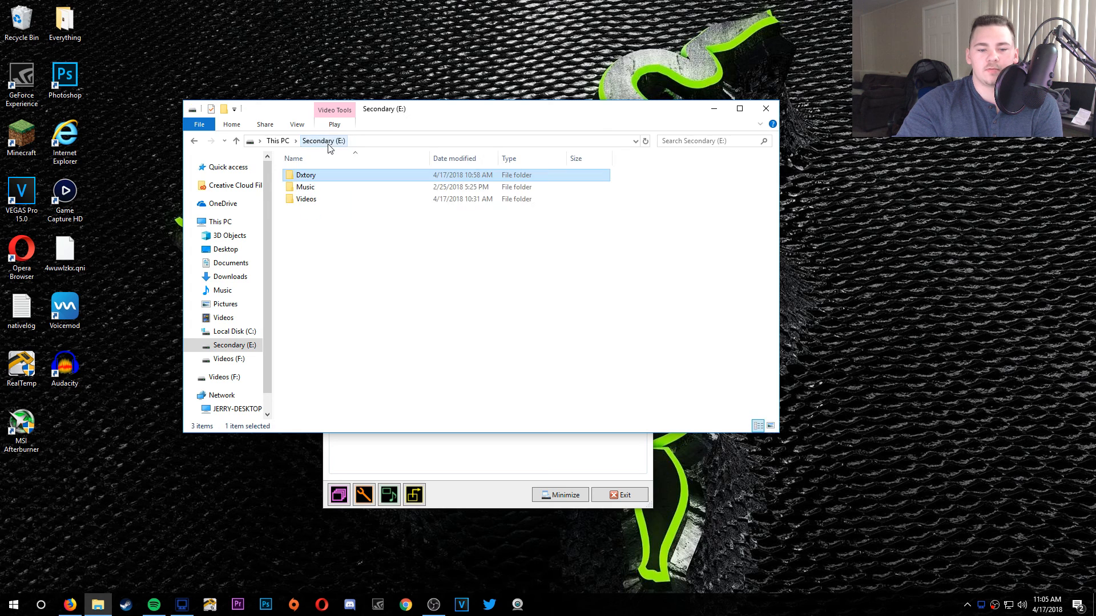
{"action": "double_click", "coordinate": [340, 188]}
{"action": "left_click_drag", "start_coordinate": [387, 311], "coordinate": [417, 239]}
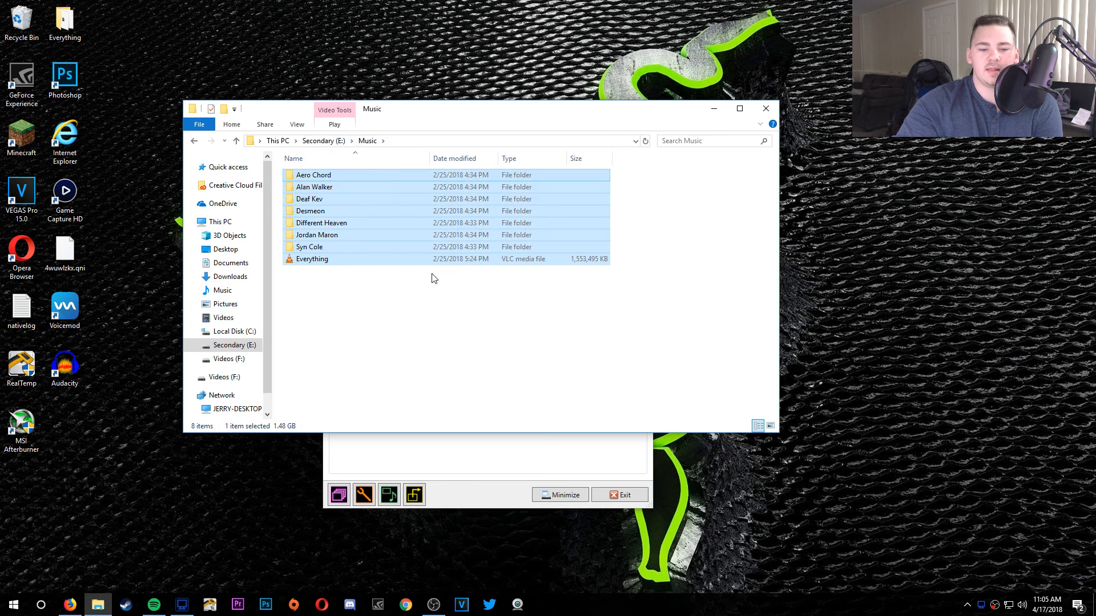
- Inspect the Videos and Finished folders on the Videos (F:) drive
{"action": "left_click", "coordinate": [278, 141]}
{"action": "double_click", "coordinate": [648, 318]}
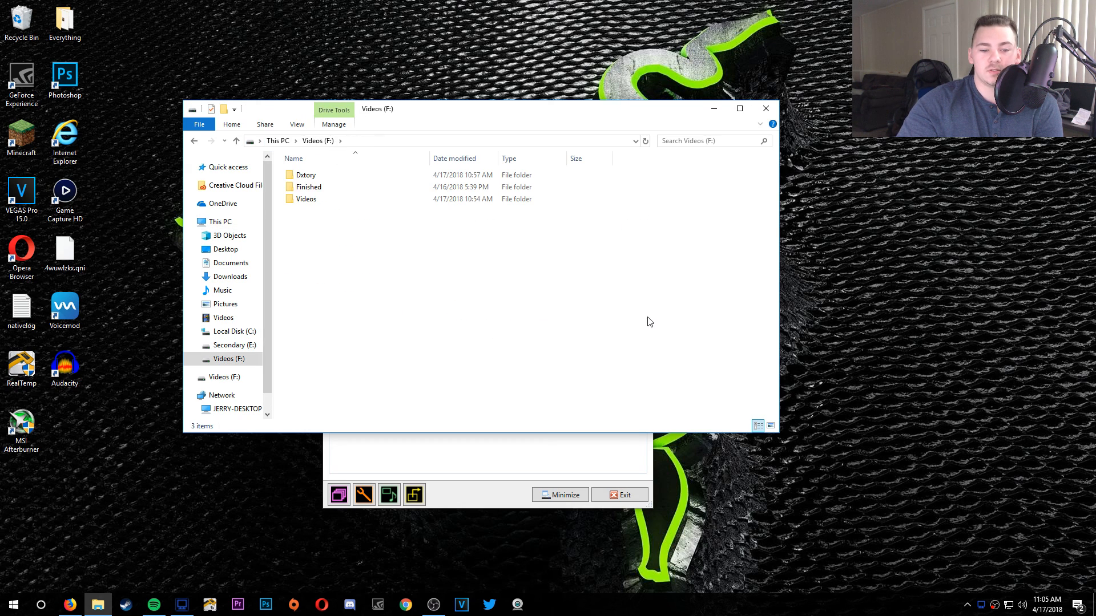
{"action": "double_click", "coordinate": [362, 199]}
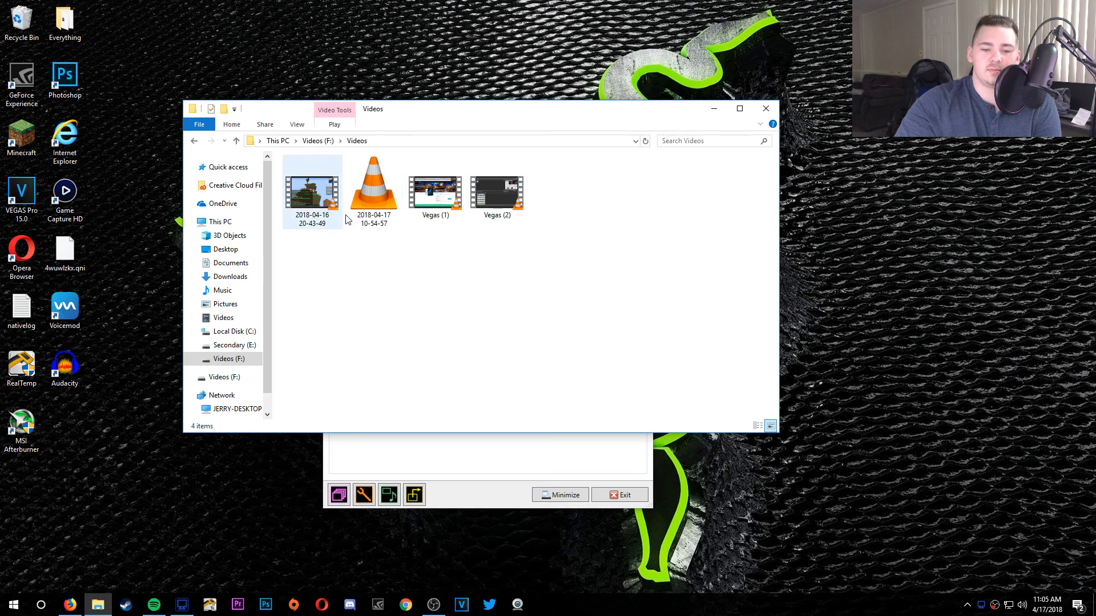
{"action": "left_click", "coordinate": [318, 141]}
{"action": "double_click", "coordinate": [371, 189]}
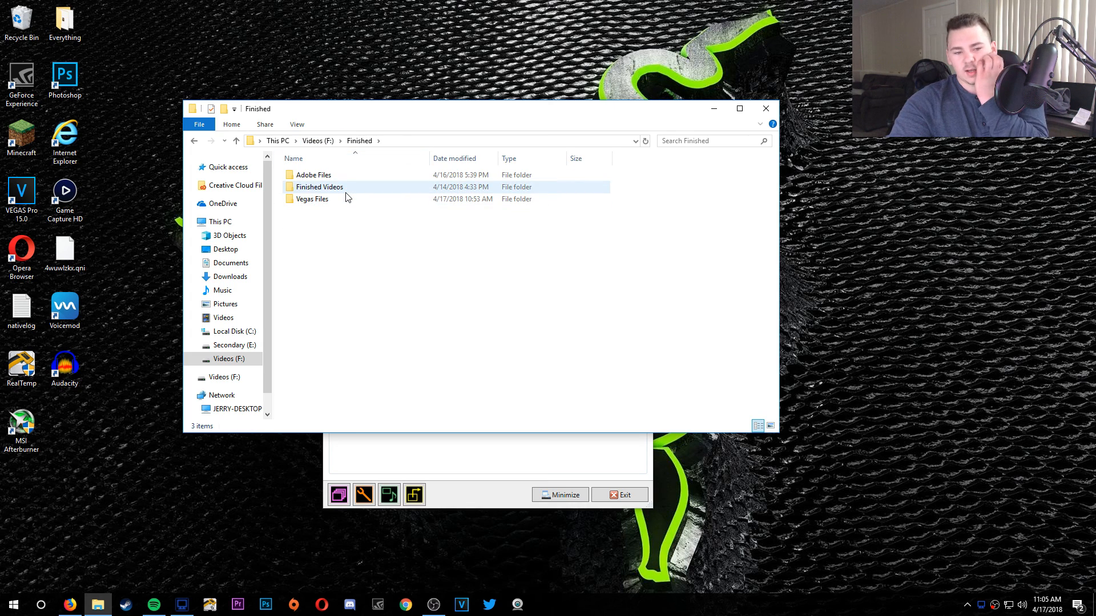
{"action": "left_click", "coordinate": [318, 141]}
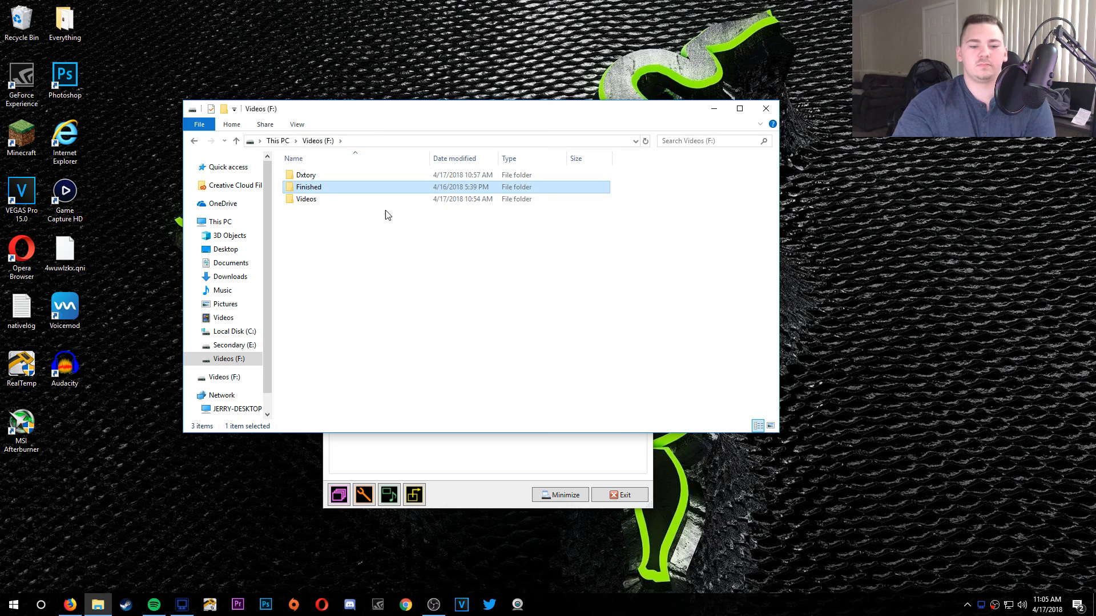
- Delete the obs64 recording from the Dxtory folder on the Videos (F:) drive and return to This PC
{"action": "double_click", "coordinate": [379, 175]}
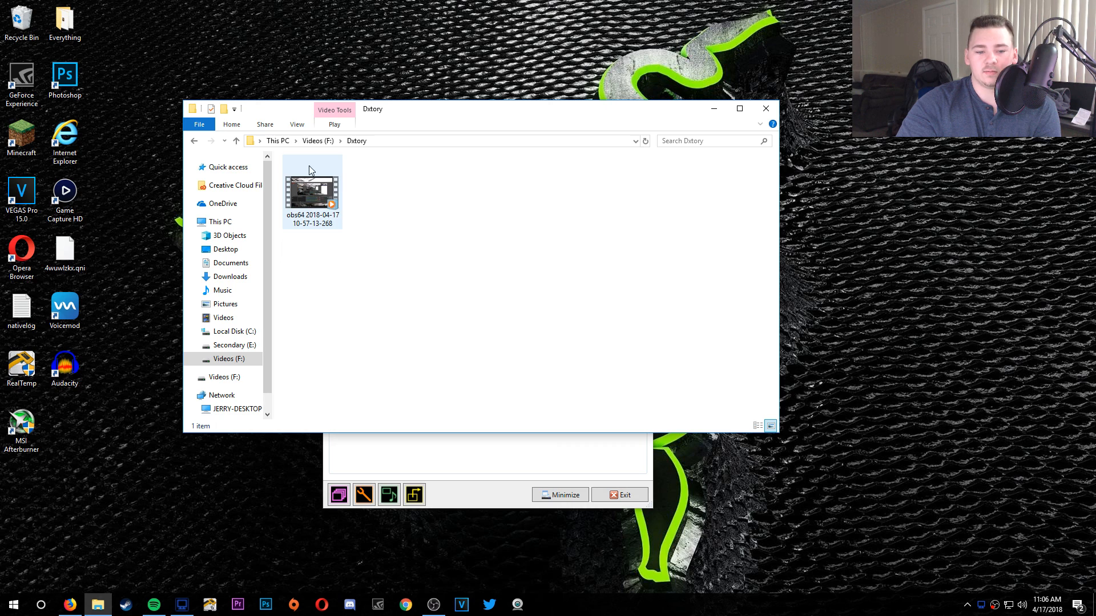
{"action": "left_click", "coordinate": [300, 194]}
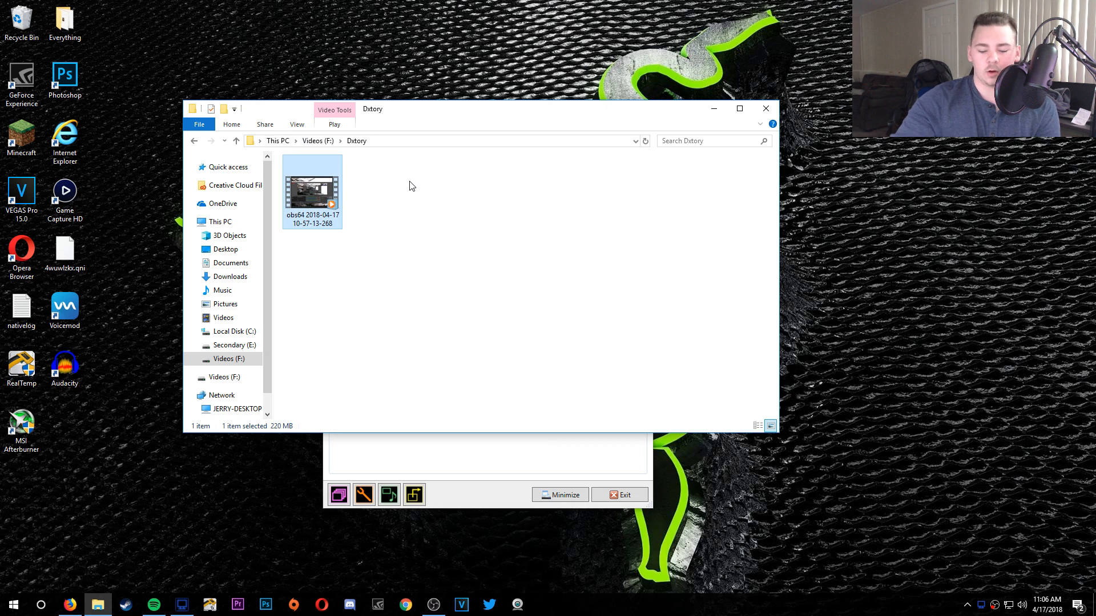
{"action": "key", "text": "Delete"}
{"action": "left_click", "coordinate": [276, 141]}
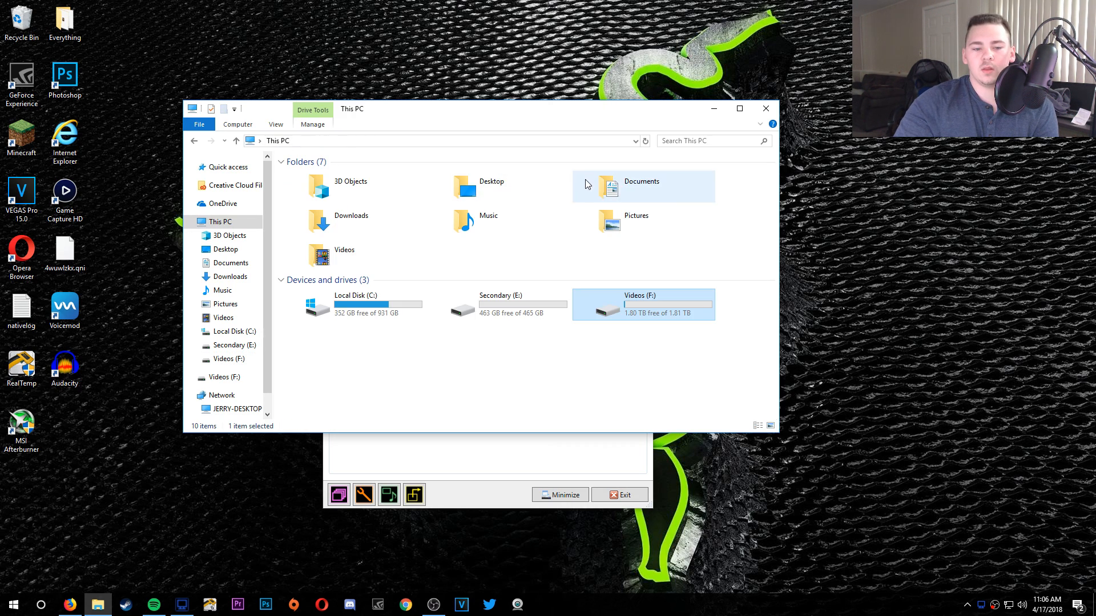
- Switch back to Dxtory by minimizing File Explorer, and revisit the audio and movie settings
{"action": "left_click", "coordinate": [714, 109]}
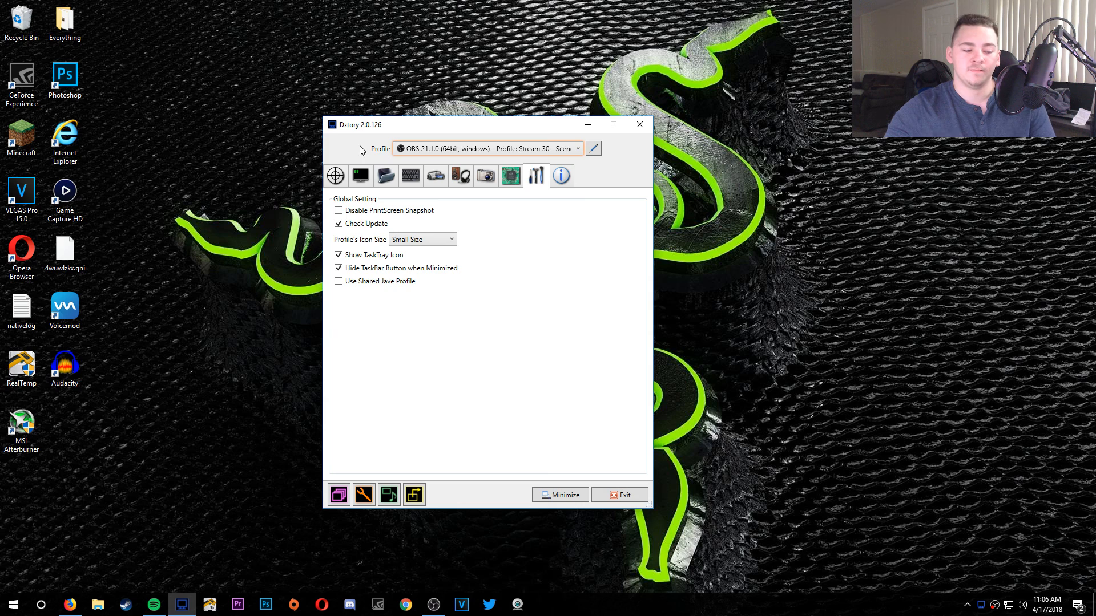
{"action": "left_click", "coordinate": [463, 181]}
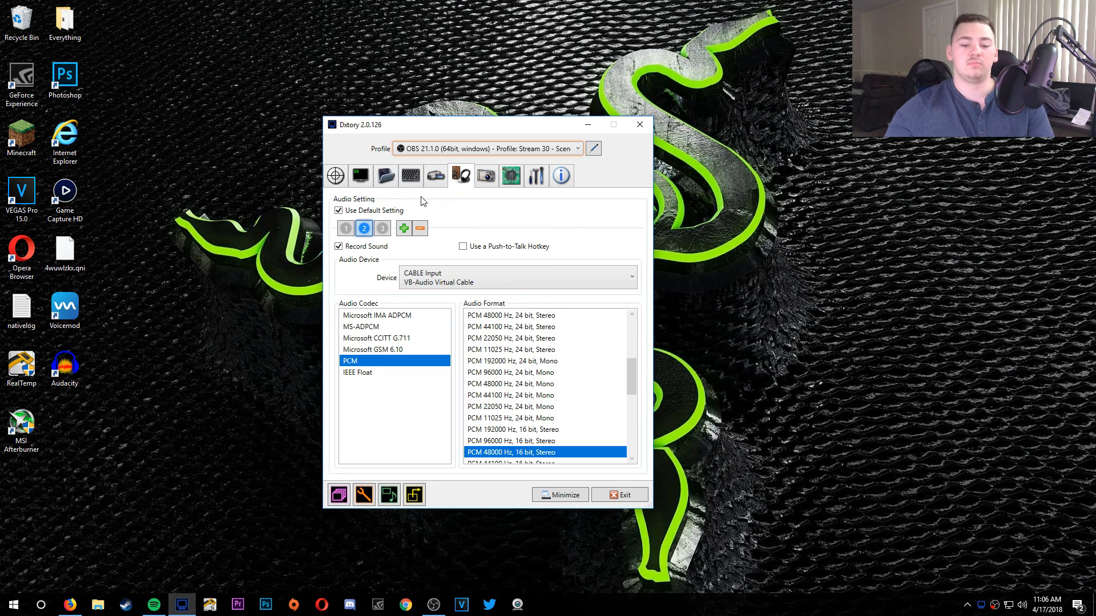
{"action": "left_click", "coordinate": [433, 181]}
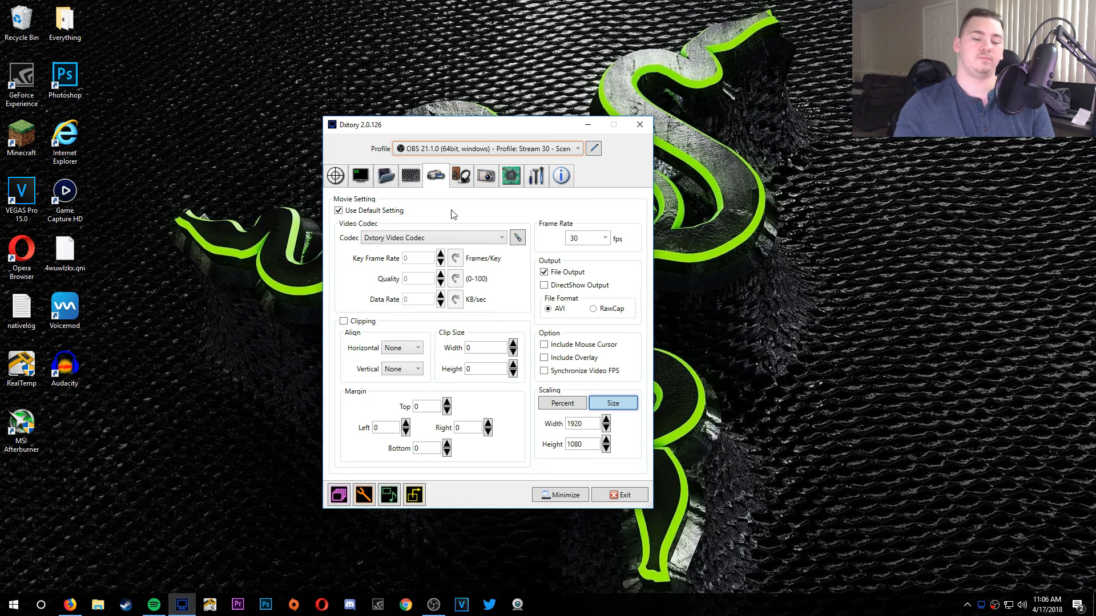